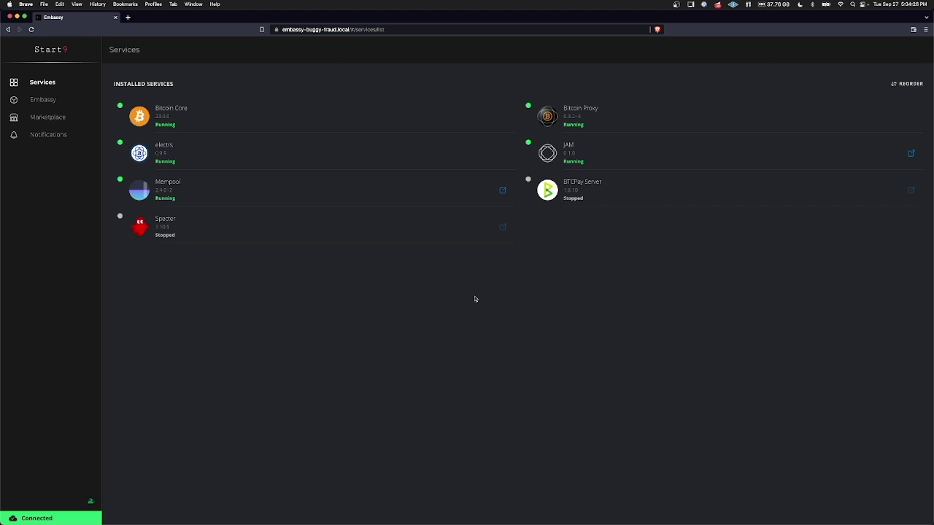
Install Ghost 5.13.2 from the Marketplace, accepting the transactional e-mail warning.
click(62, 117)
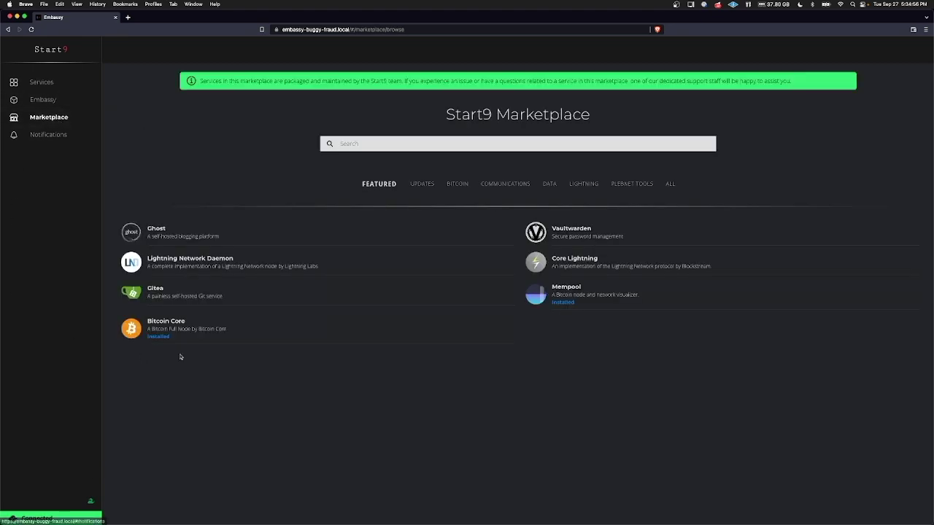
click(230, 235)
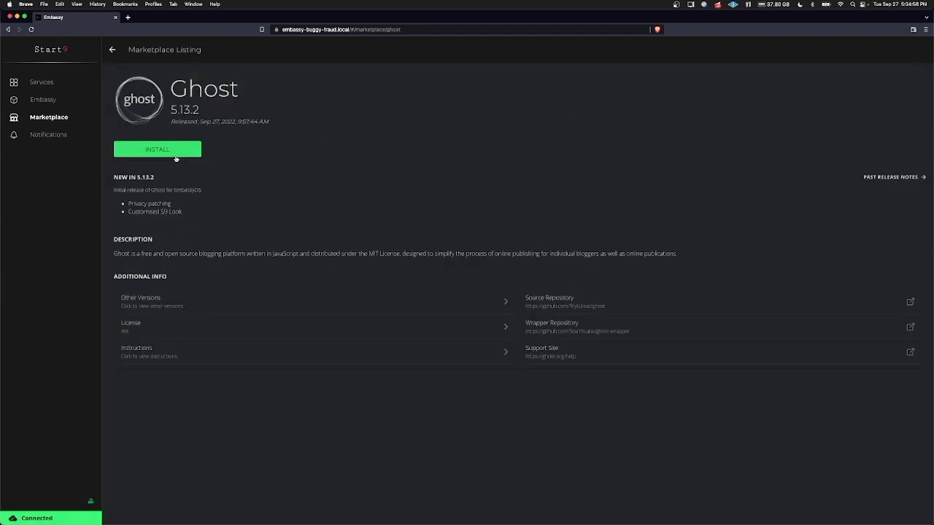
click(175, 158)
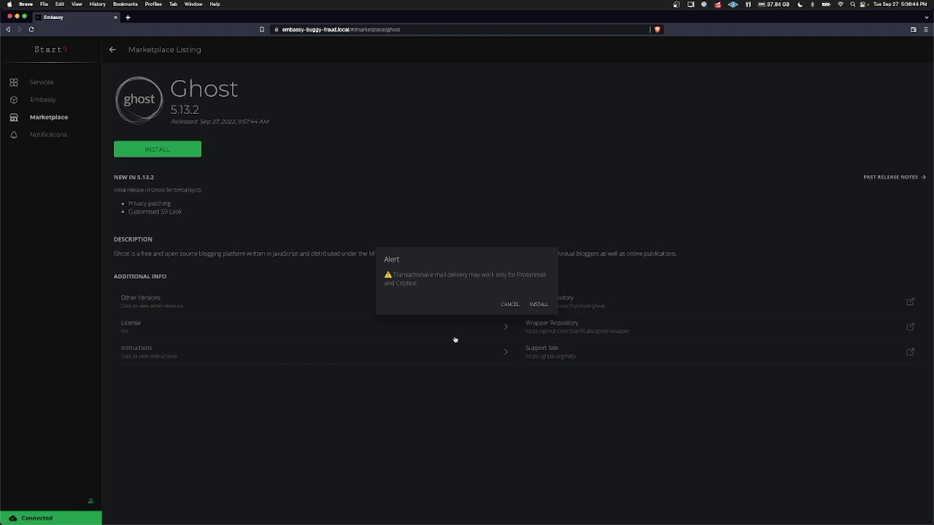
click(540, 306)
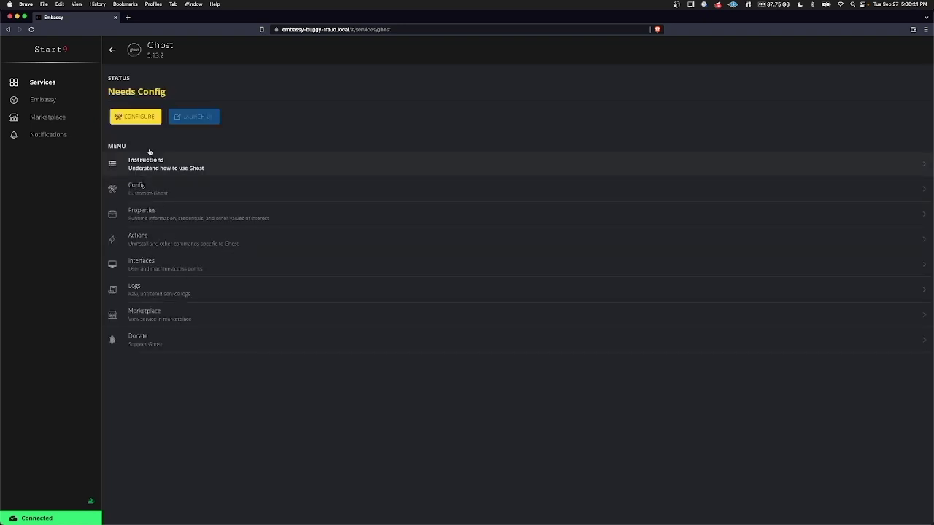
Save Ghost's default configuration with Tinfoil Mode left off after reading its explanation.
click(137, 118)
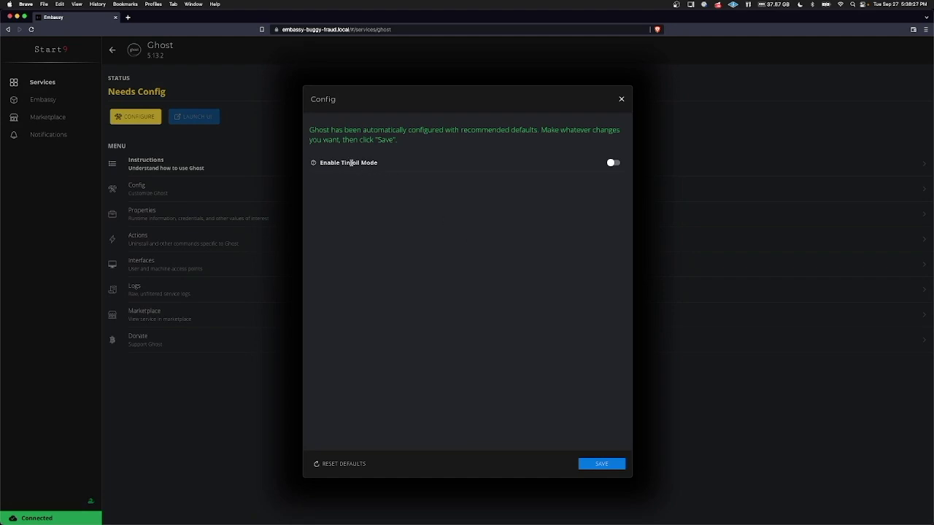
click(314, 163)
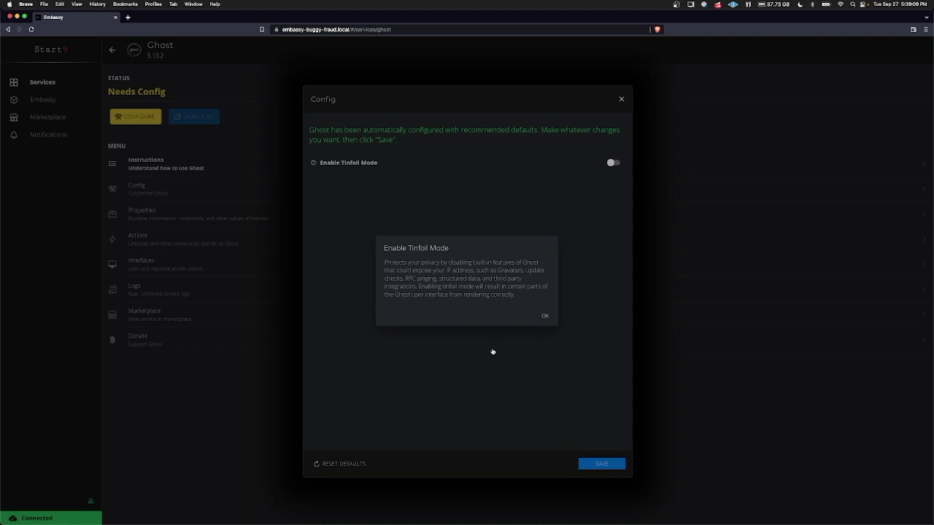
click(546, 318)
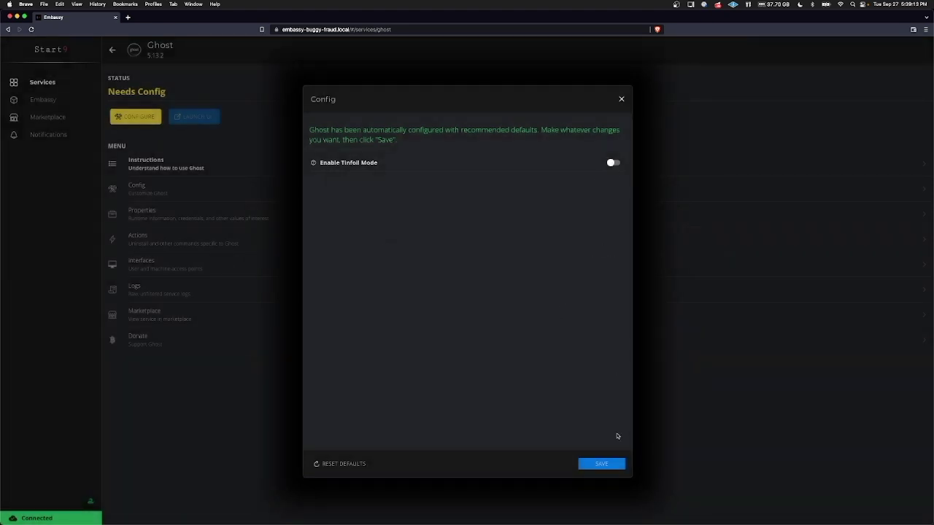
click(602, 464)
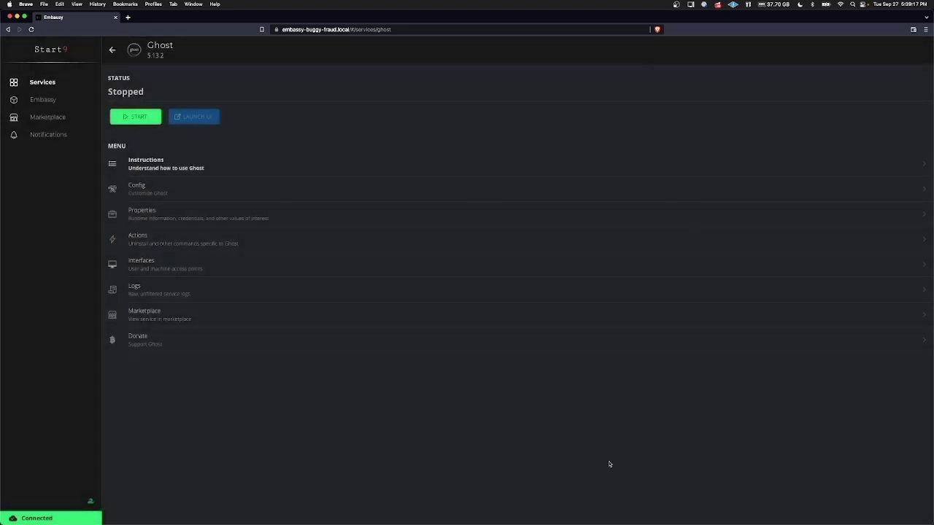
Start the Ghost service and review its usage instructions.
click(150, 119)
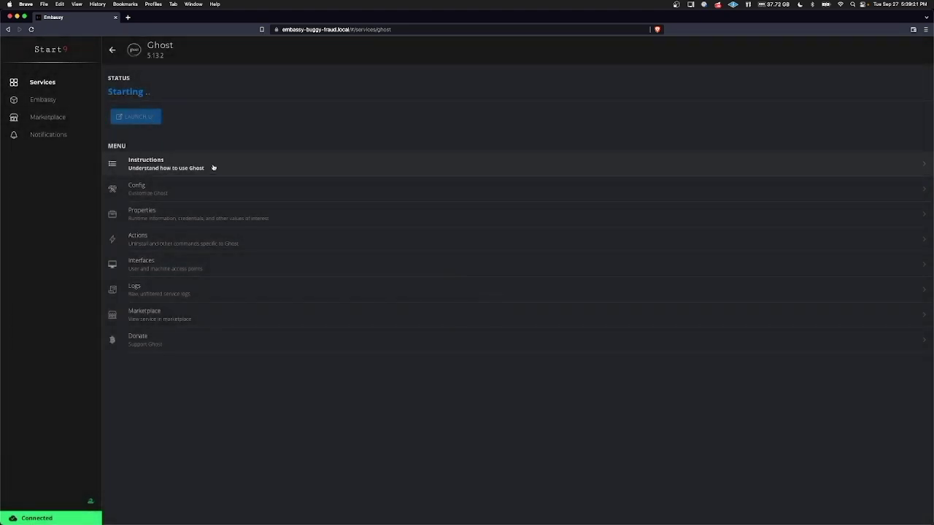
click(213, 168)
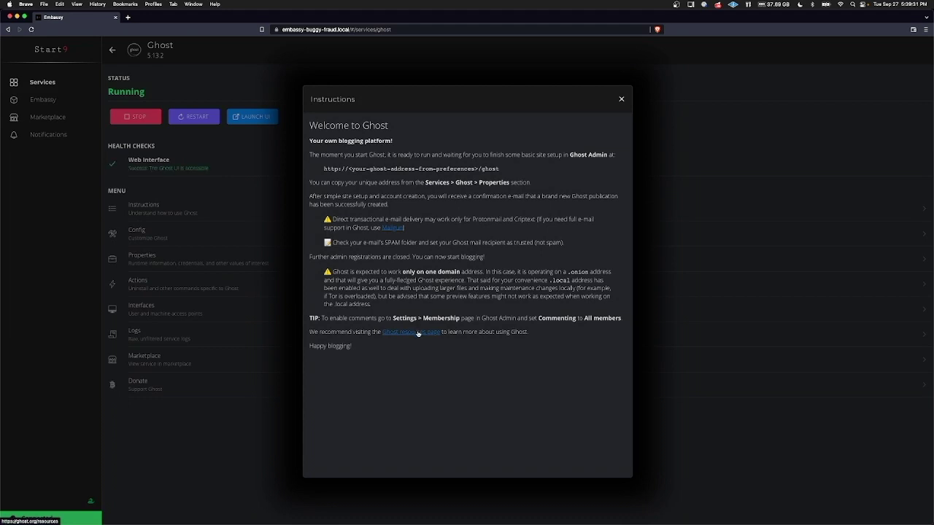
click(621, 98)
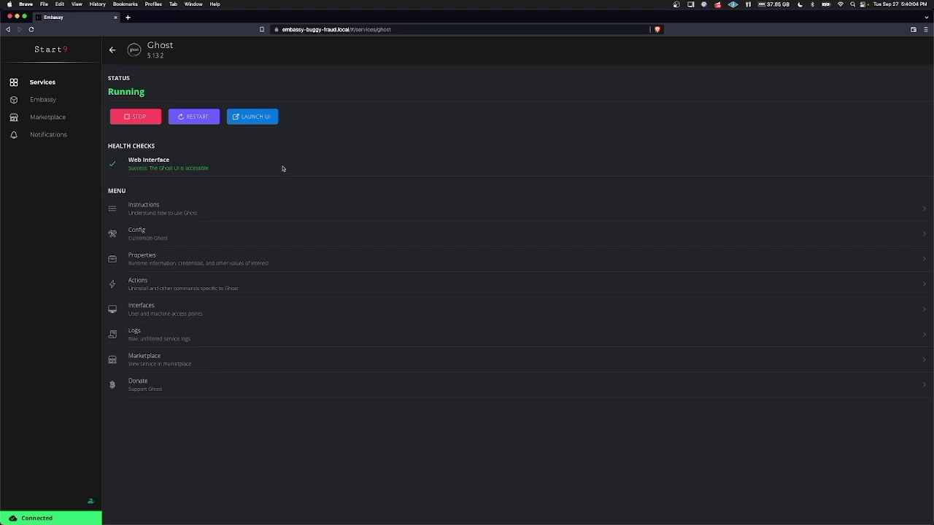
View the blog's Coming soon post, then return to Ghost's properties in Embassy.
click(261, 117)
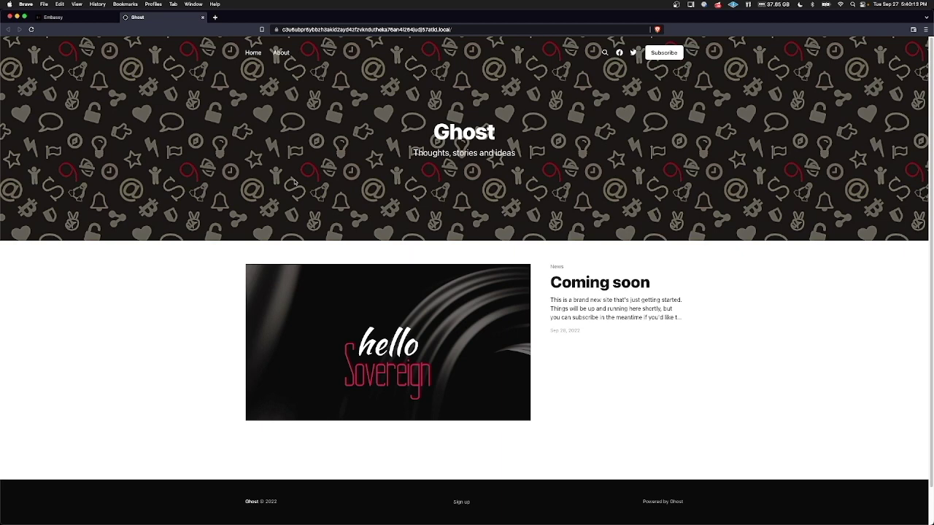
click(592, 286)
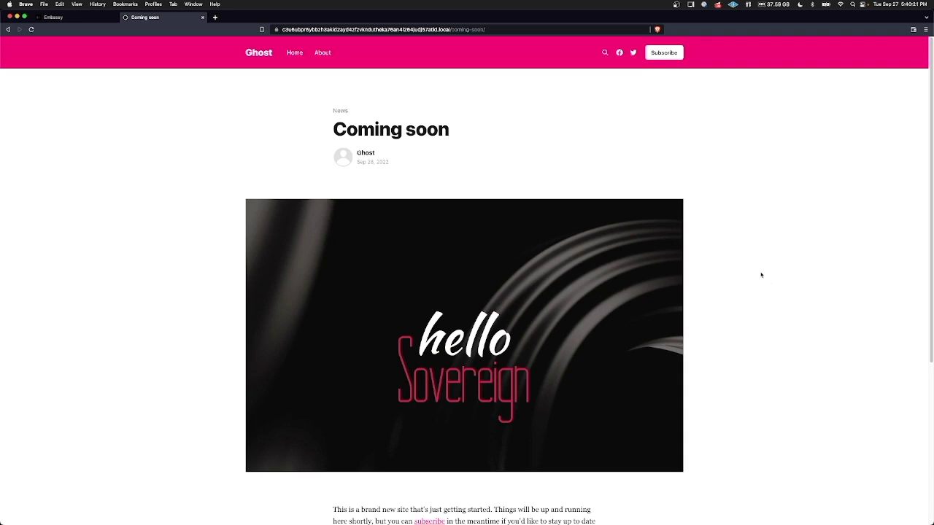
scroll(761, 273, down, 5)
scroll(760, 274, down, 1)
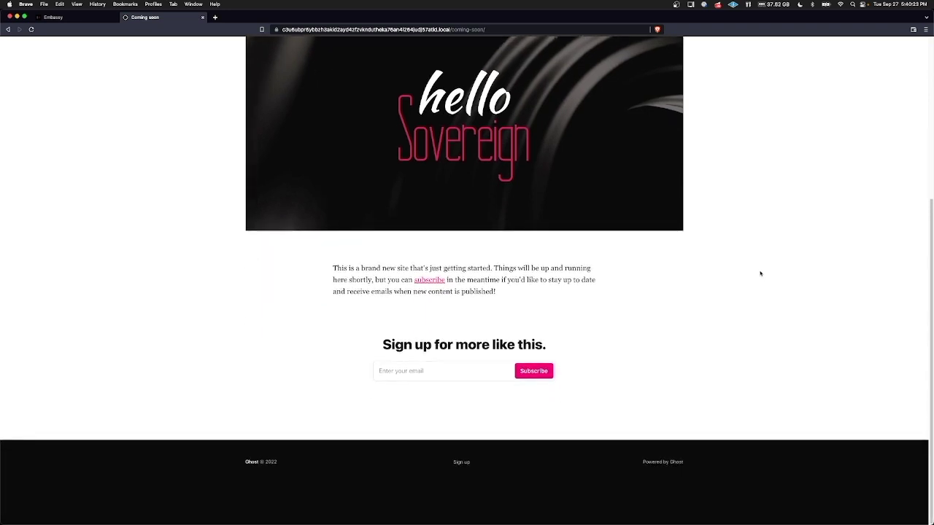
click(80, 21)
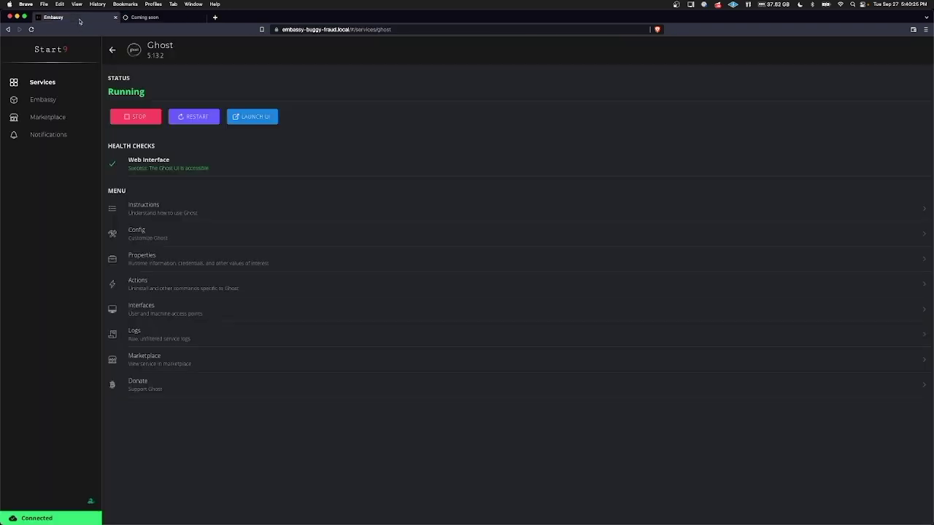
click(197, 266)
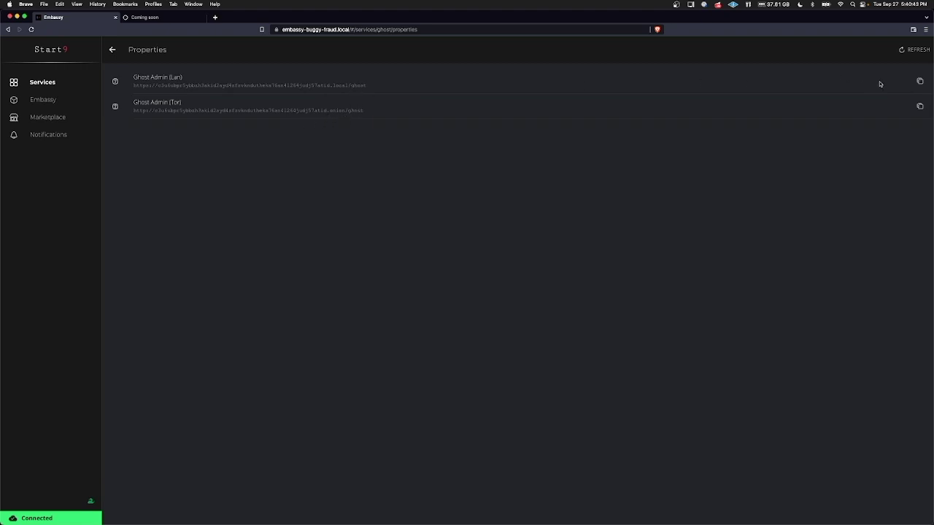
Copy the Ghost Admin (Lan) address and return to the Coming soon tab.
click(920, 80)
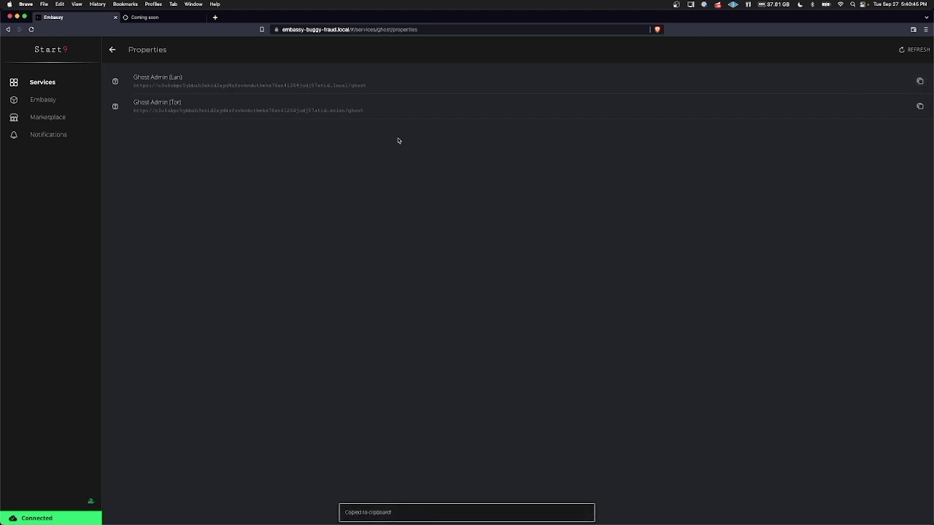
click(168, 22)
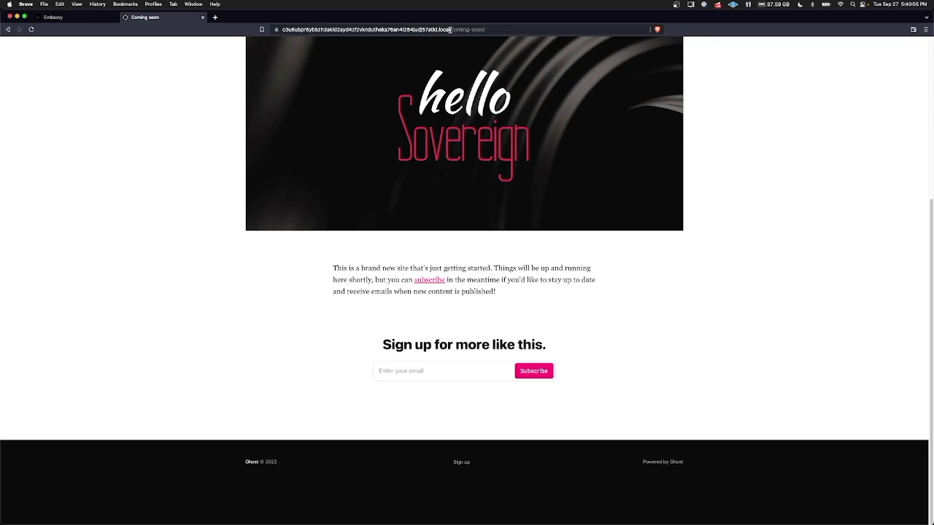
Load the Ghost admin setup page by changing the address path to /ghost.
drag(503, 30, 454, 29)
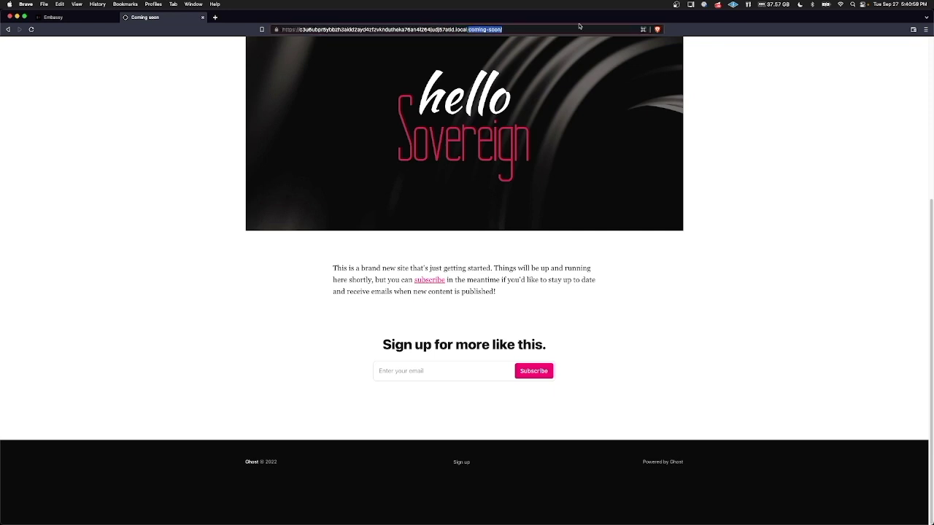
text(ghost)
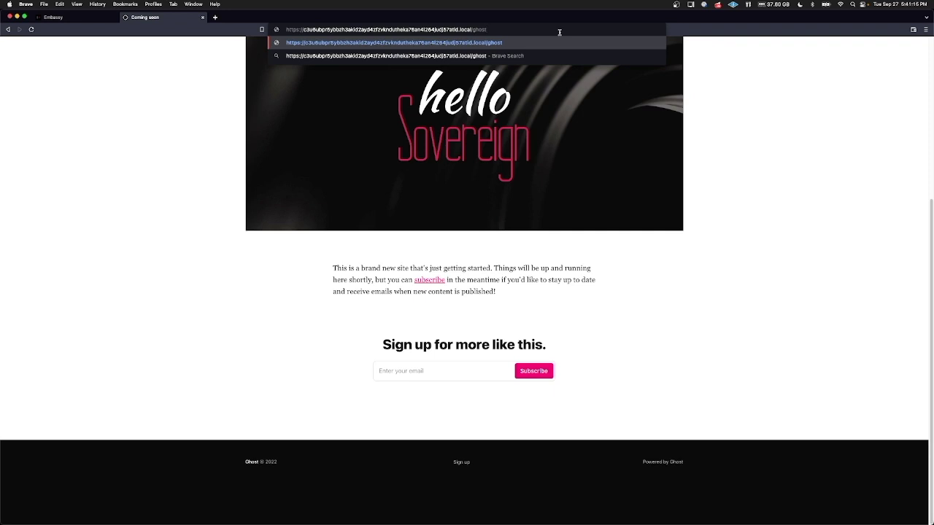
key(Return)
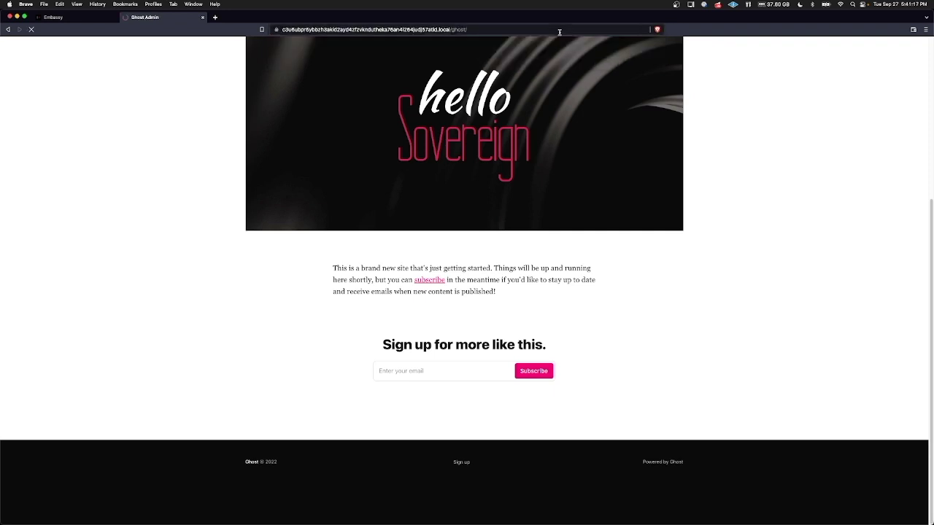
key(super+alt+Left)
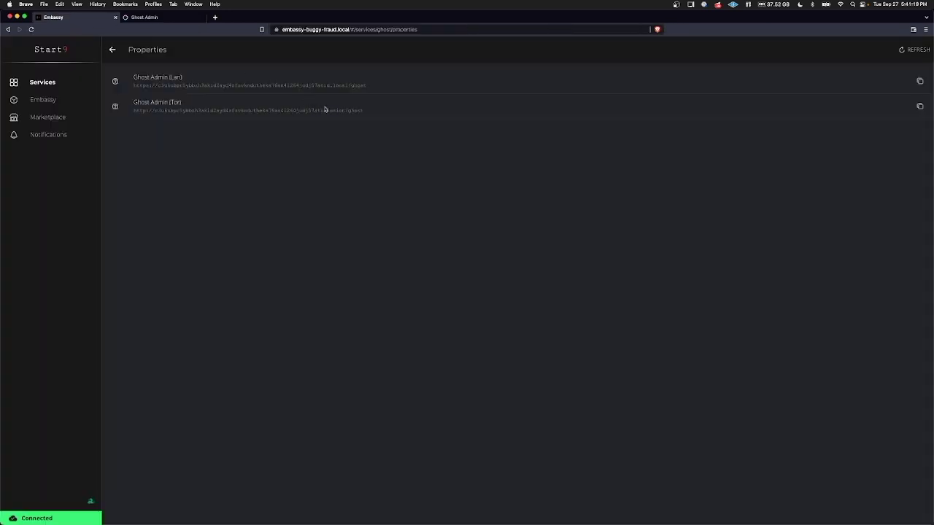
click(161, 19)
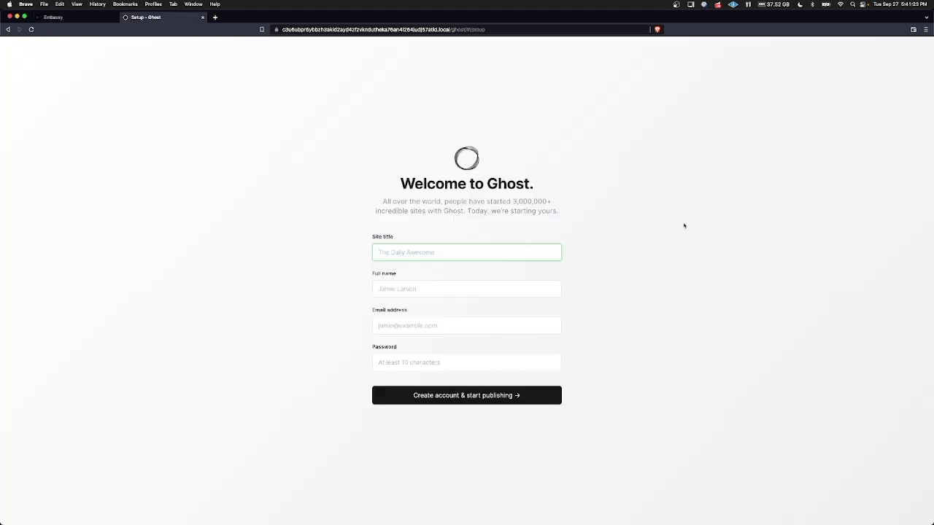
Create the admin account for 'The Daily Sovereign' with the owner's name, e-mail and password.
text(The Daily Sovereign)
key(Tab)
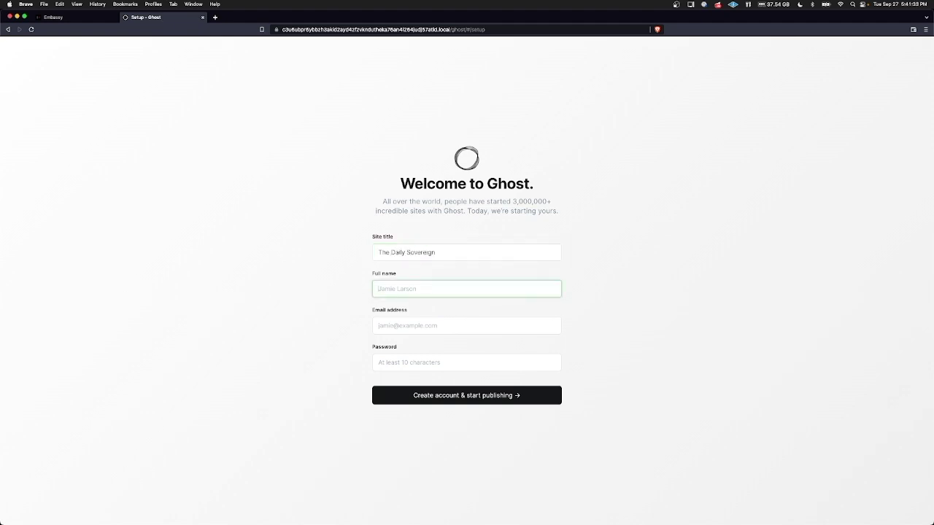
text(Mechanic)
key(Tab)
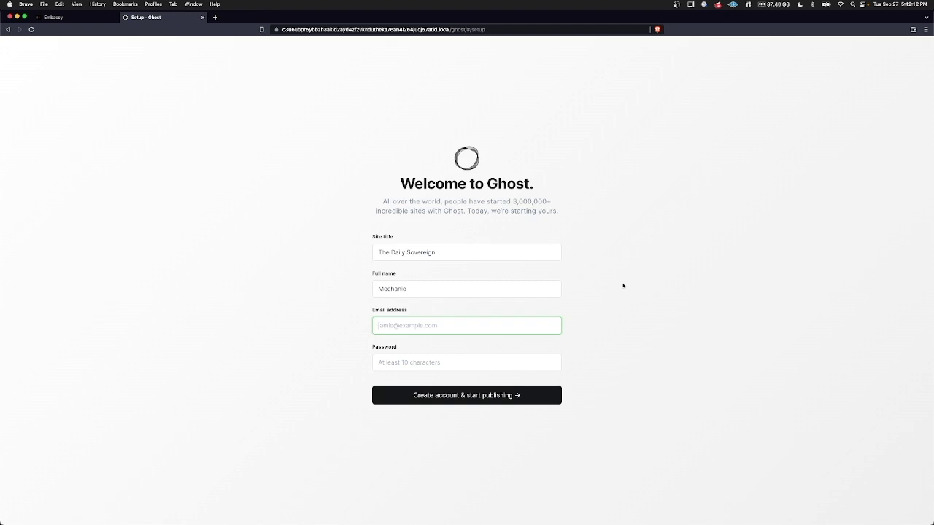
key(Tab)
text(••••••••••••)
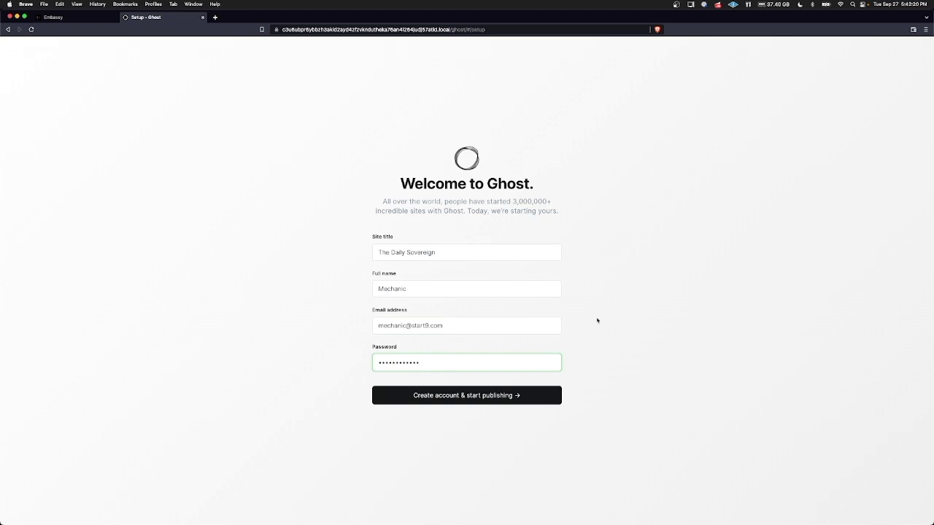
click(517, 396)
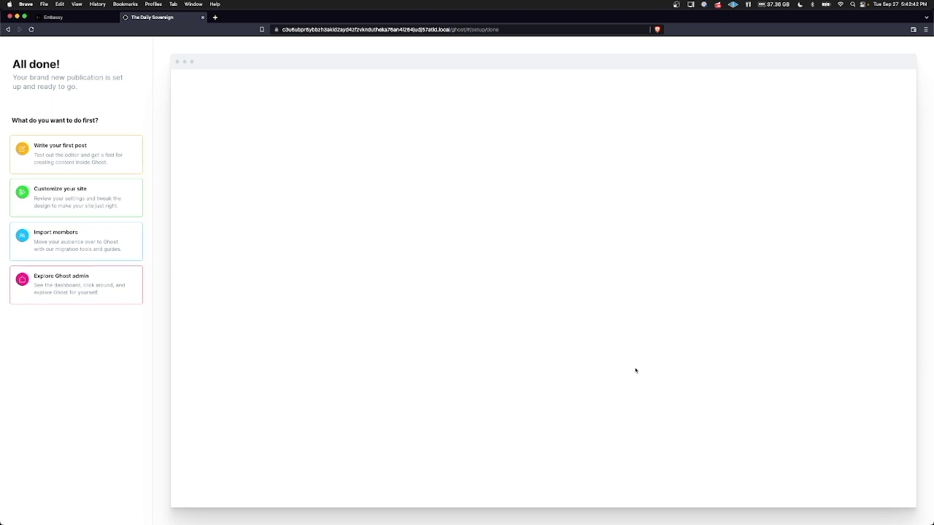
Write post 'My First Post!' with body 'I am a fan of personal responsibility!' and the meme image.
click(103, 151)
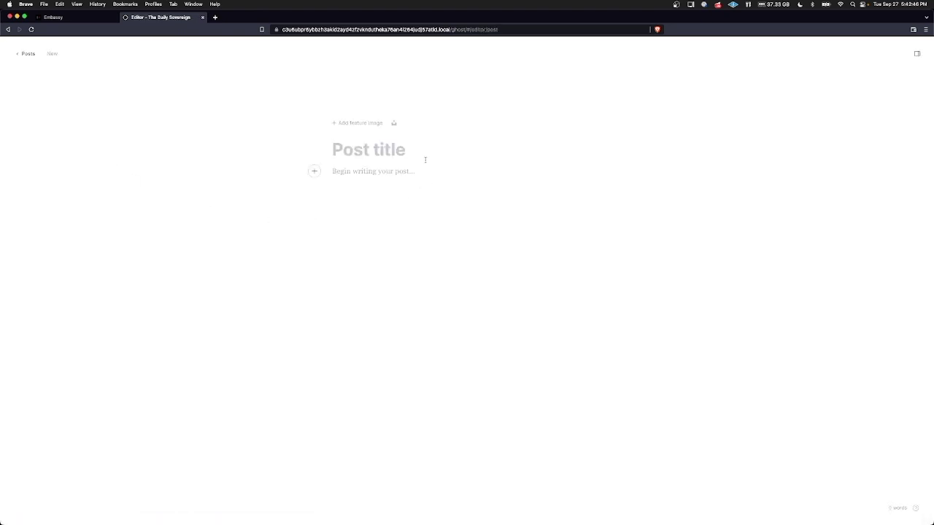
text(My First P)
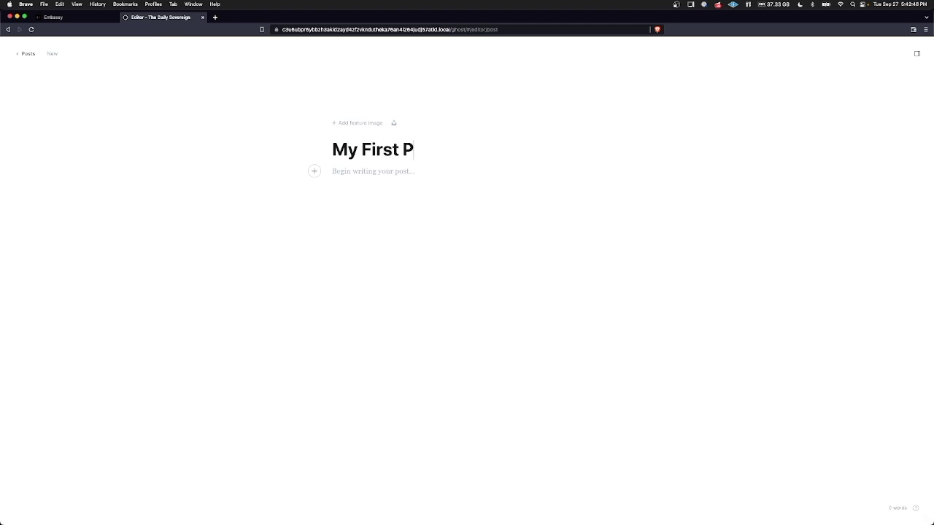
text(ost!)
key(Return)
text(I am)
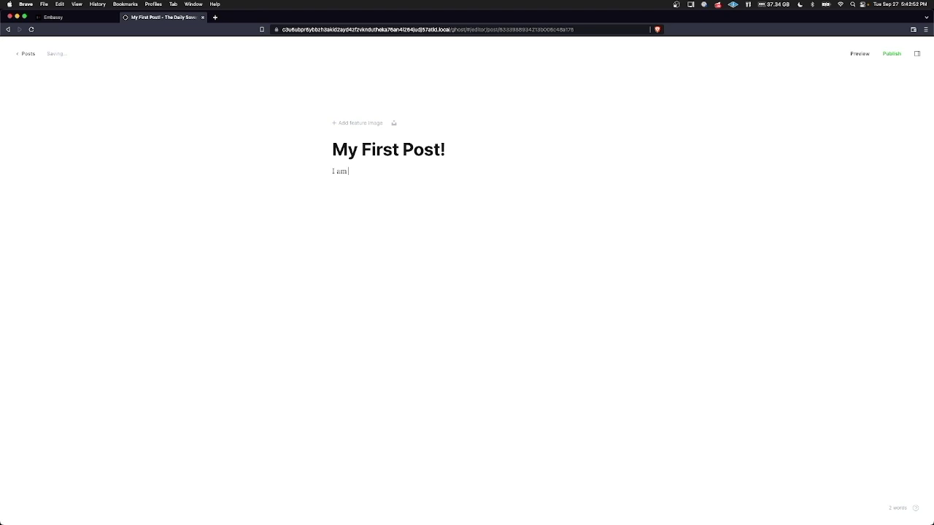
text( a fan of personal)
text(responsibility!)
mouse_move(109, 519)
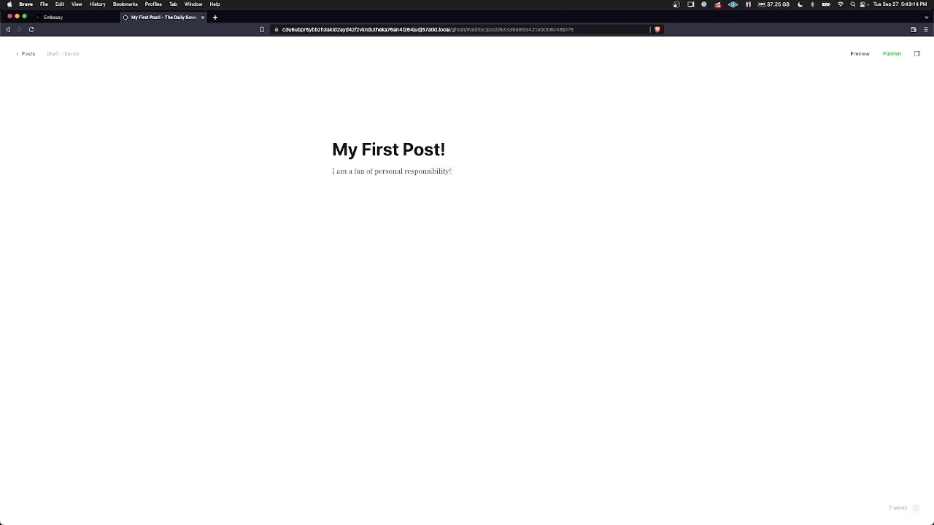
drag(933, 129, 412, 222)
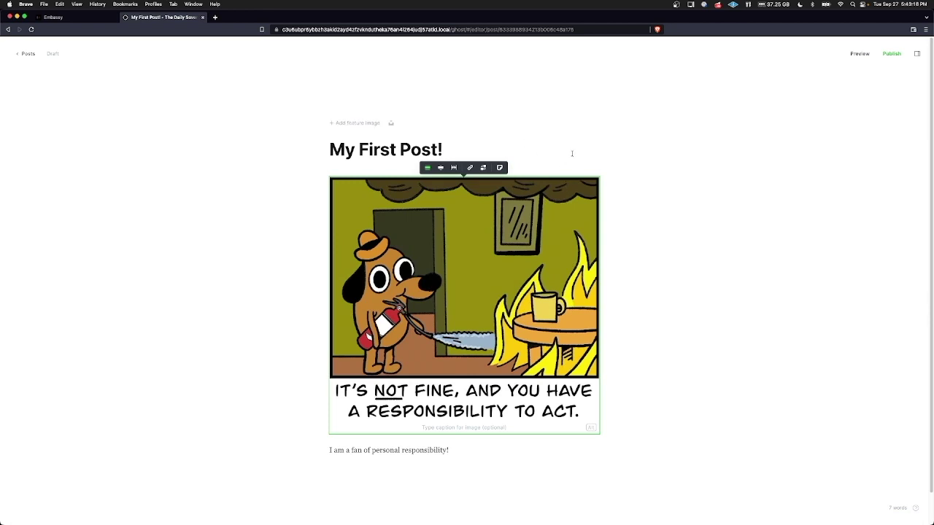
Publish My First Post! immediately through the Continue and final review screens.
click(496, 457)
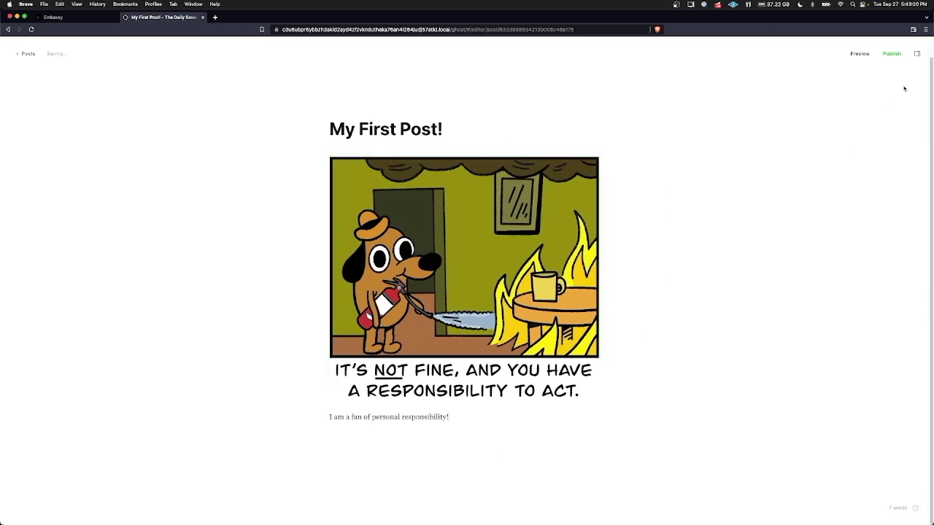
click(892, 54)
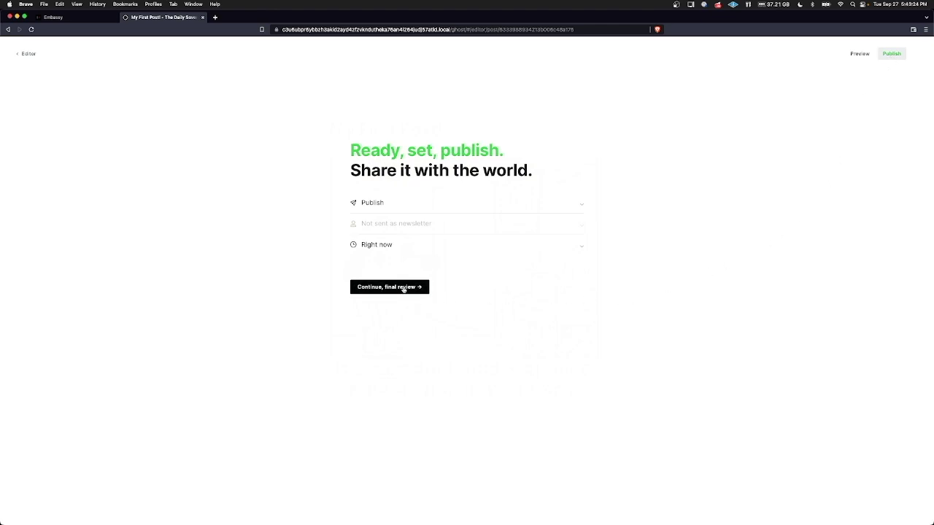
click(402, 287)
click(387, 232)
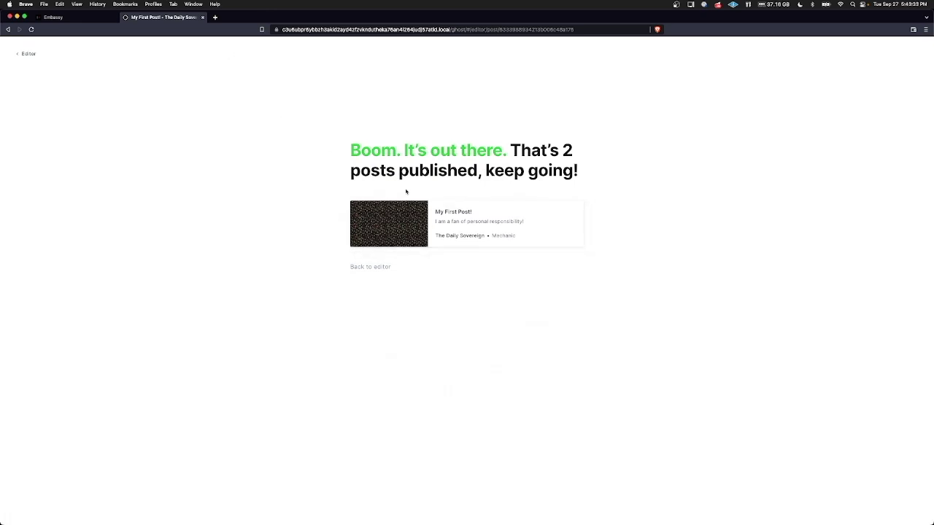
click(43, 4)
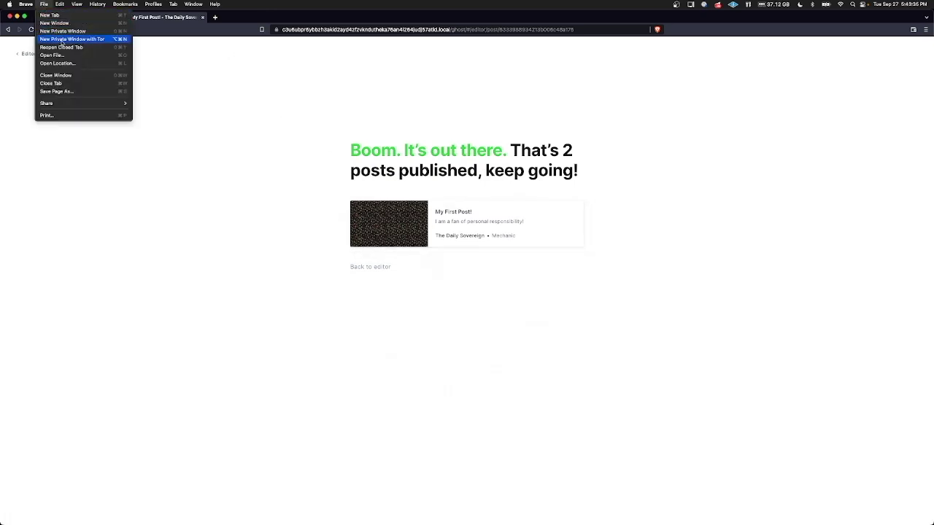
Open the published post's onion link in a new Brave private window with Tor.
click(62, 39)
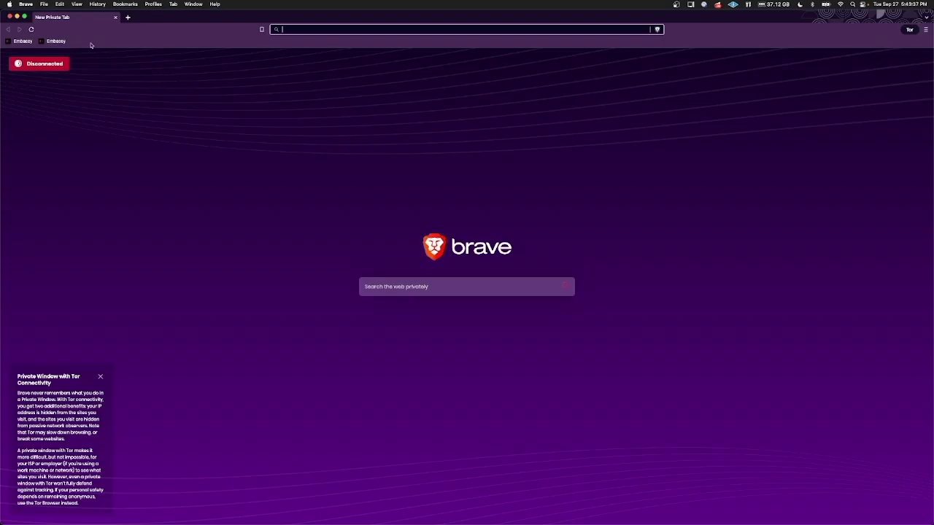
click(17, 16)
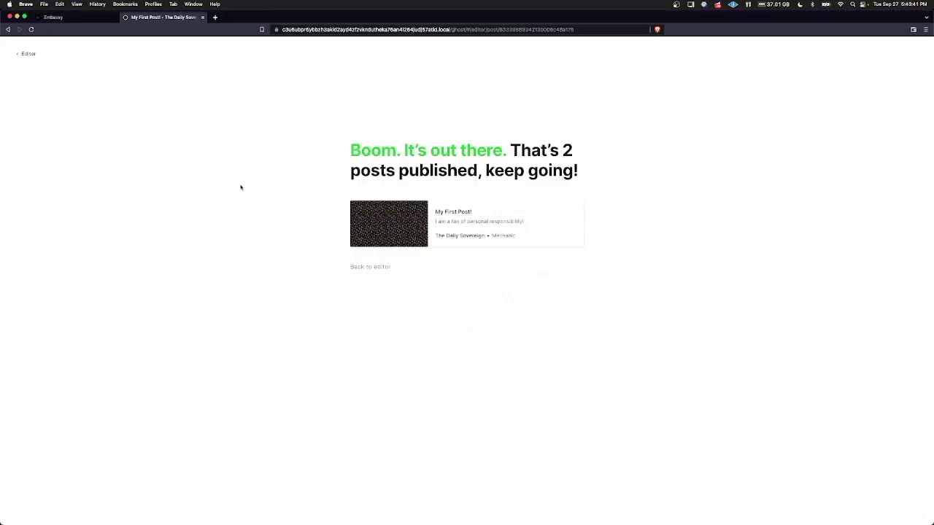
right_click(460, 217)
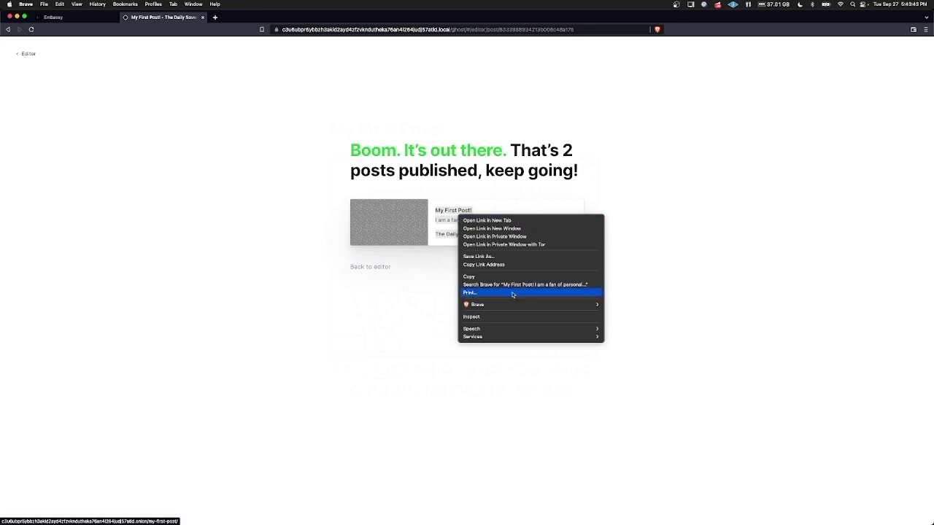
click(505, 265)
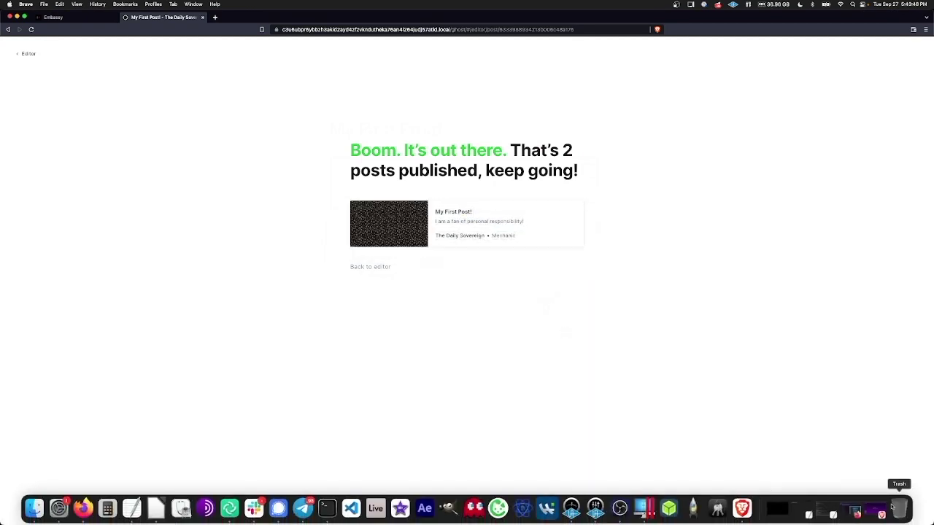
click(882, 509)
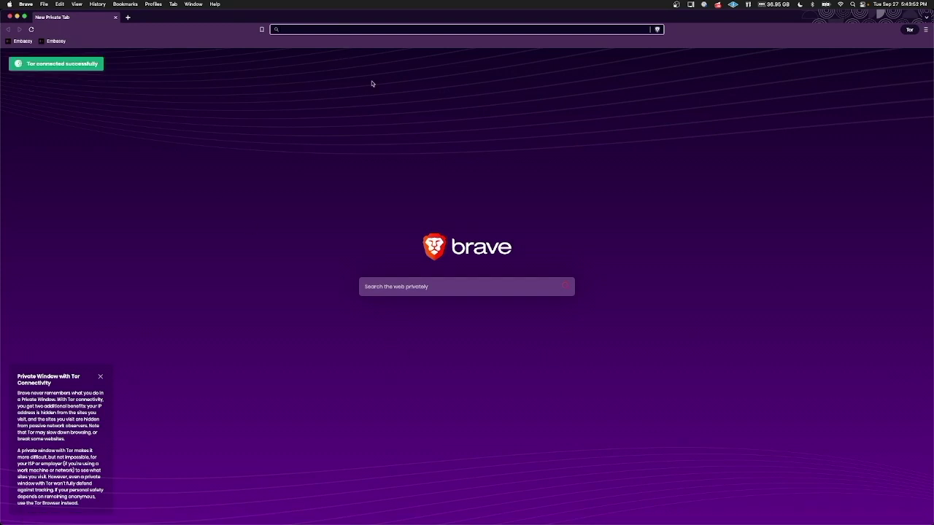
text(c3u6ubpr6ybbzh3akid2ayd4zfzvkndutheka76an4l264judj57atid.onion/my-first-post/)
key(Return)
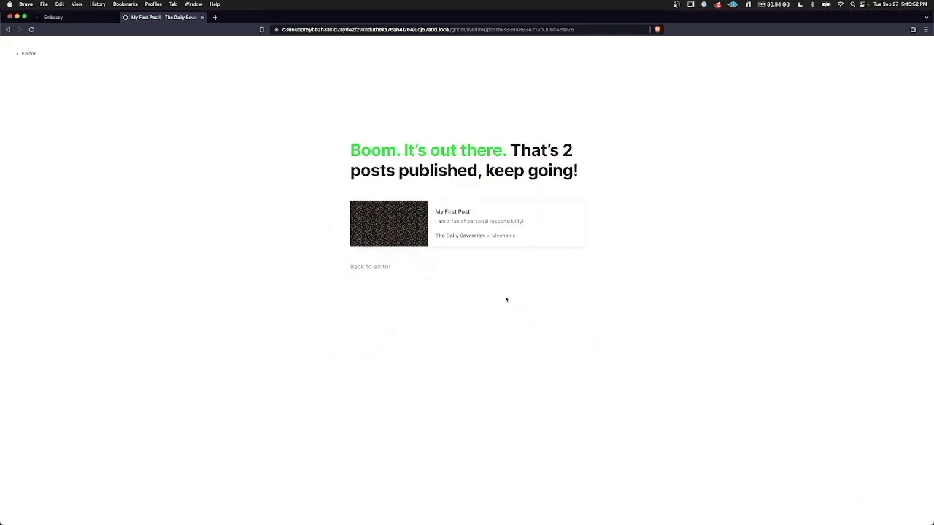
Go back through the editor to the Posts list with My First Post! and Coming soon.
click(32, 58)
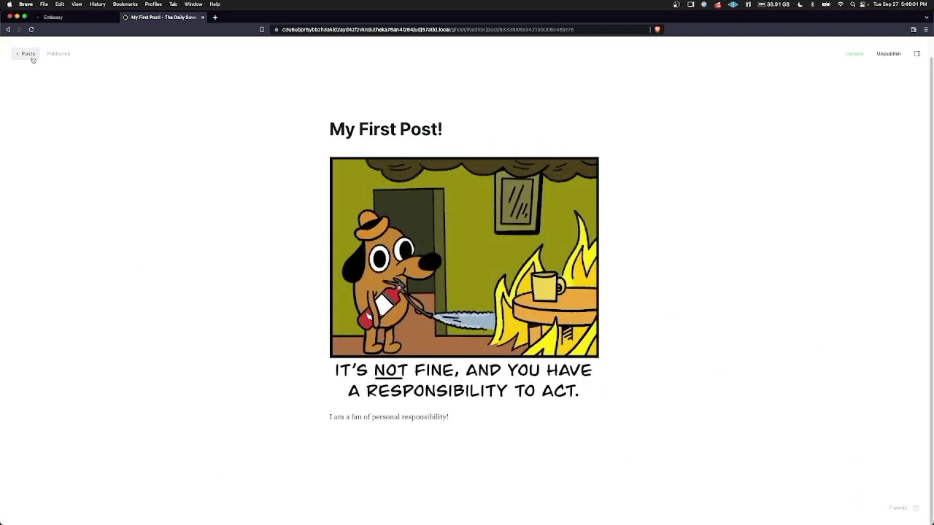
click(27, 54)
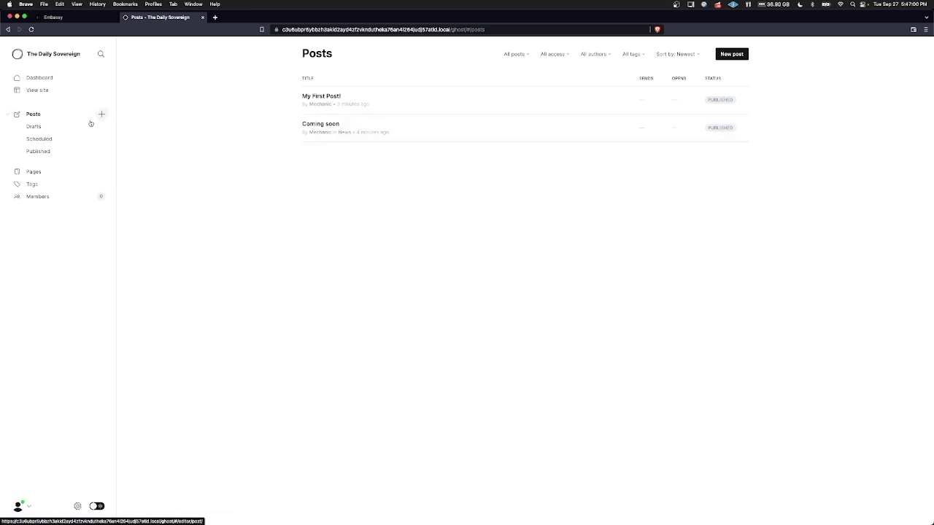
Filter posts by Drafts, Scheduled and Published, then visit the Dashboard and the Pages list.
click(50, 128)
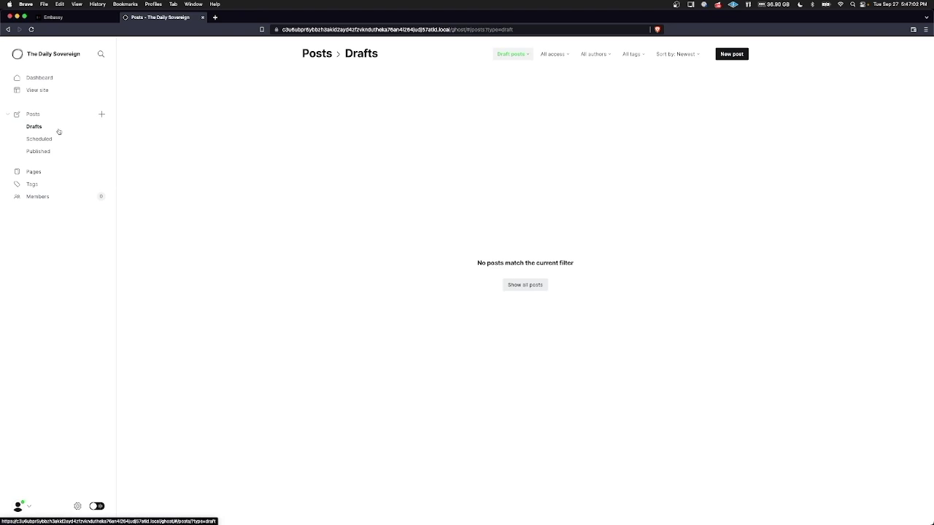
click(56, 142)
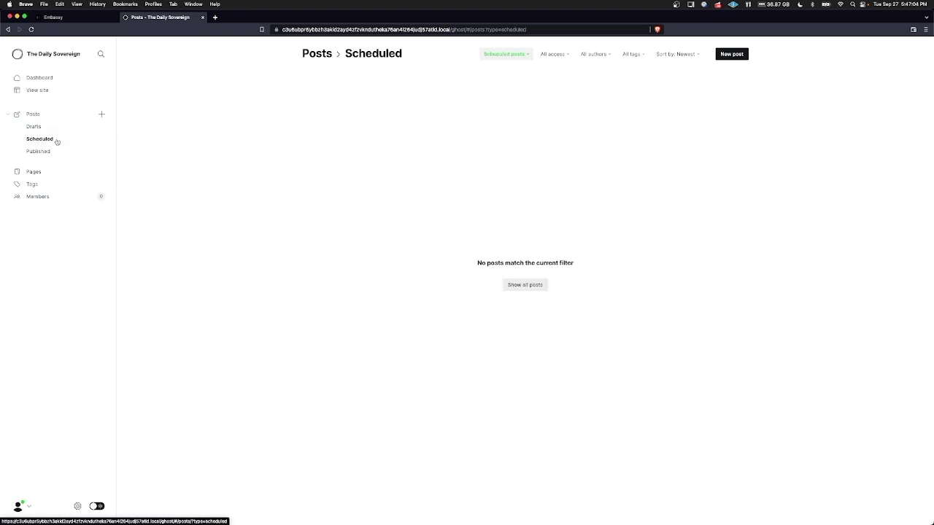
click(56, 152)
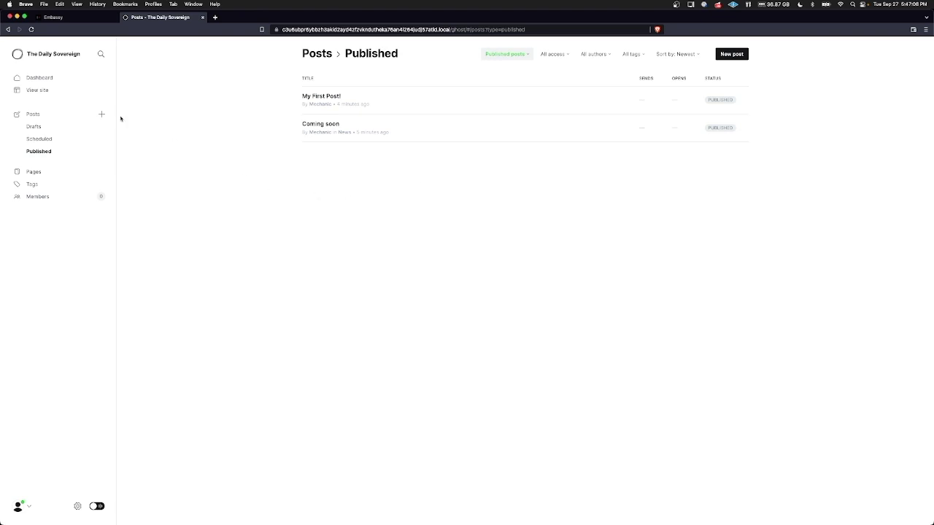
click(47, 78)
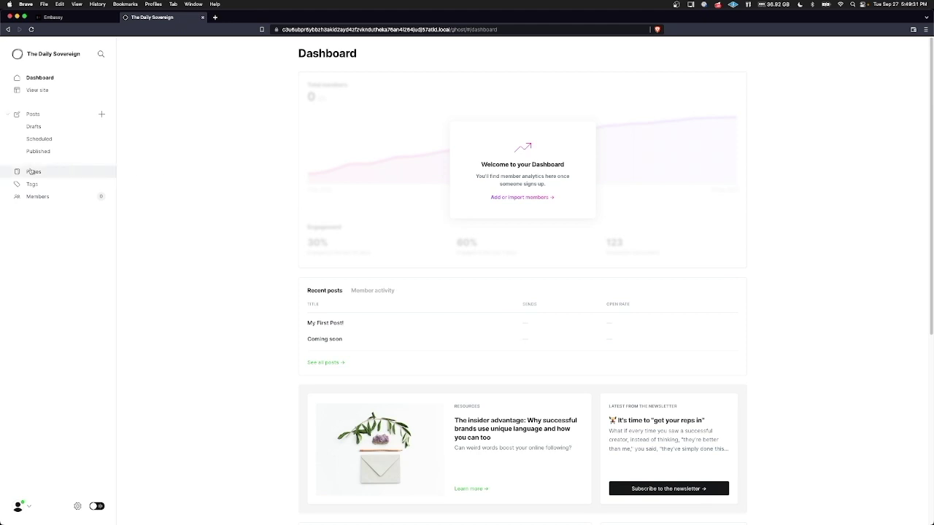
click(34, 171)
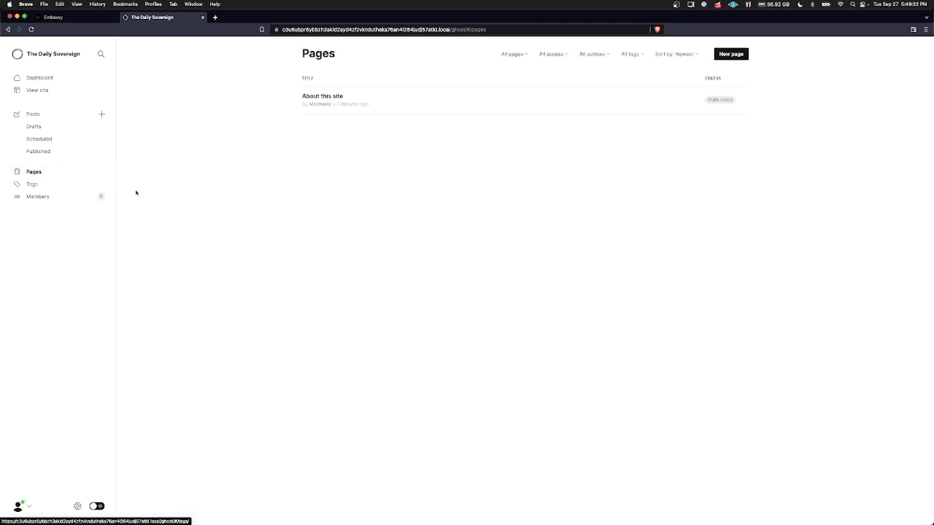
Create a new page titled 'Bio' whose body is a one-sentence self-introduction as a bitcoin addict.
click(740, 56)
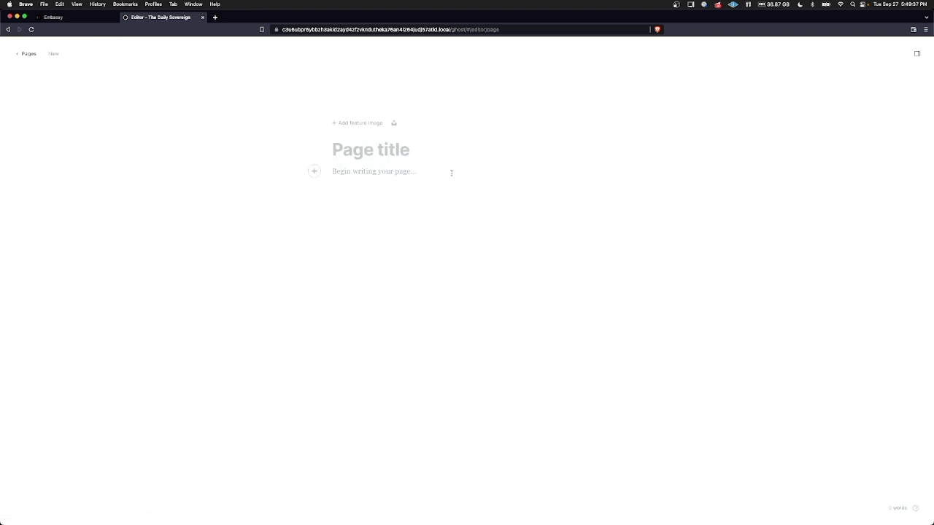
text(Bio)
key(Return)
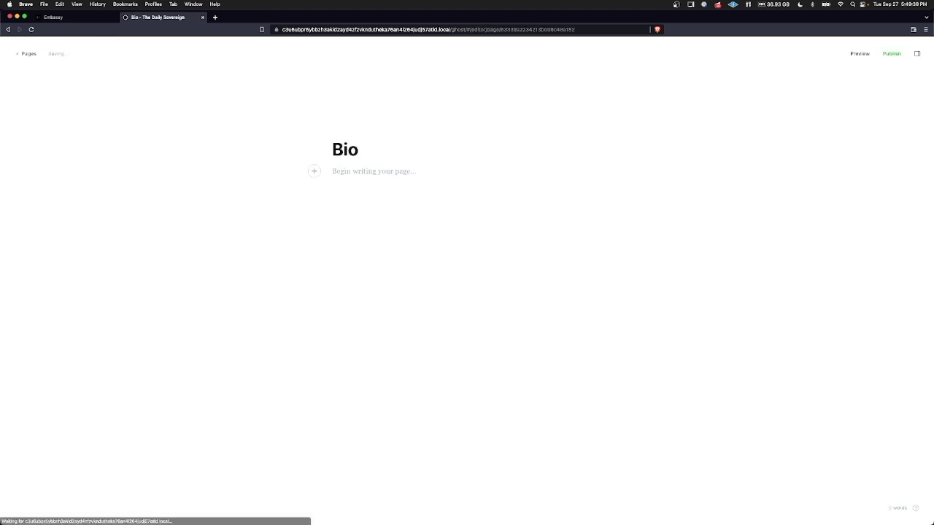
text(Hi, M)
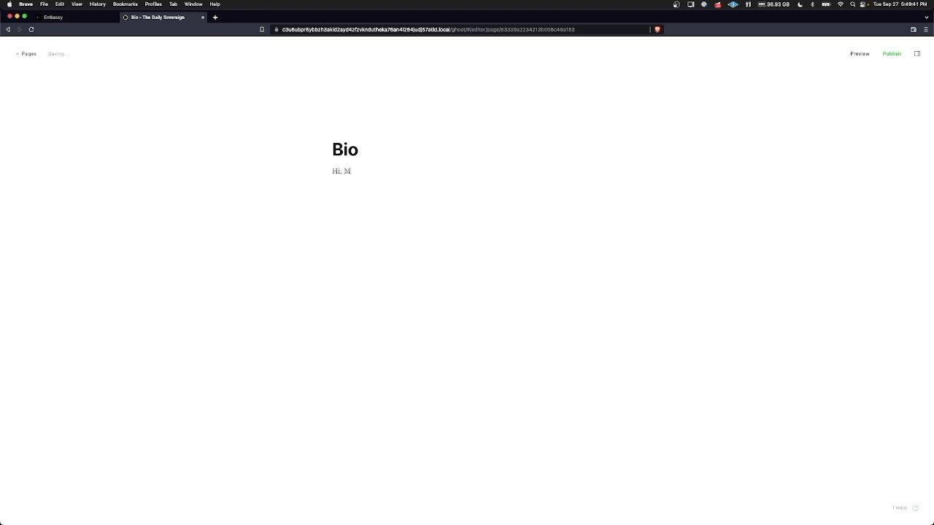
text(y name is Mechanic and I'm a bitcoin add)
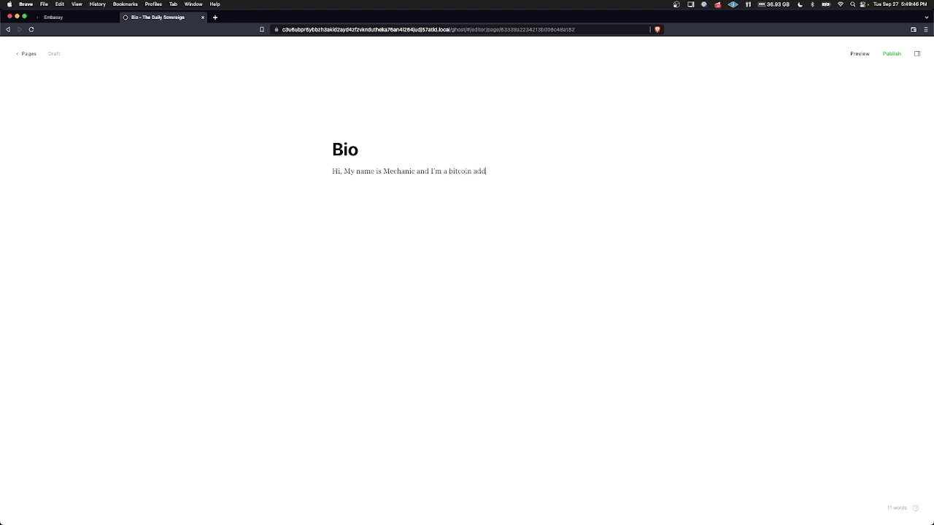
text(ict.)
Publish the Bio page right now.
click(893, 55)
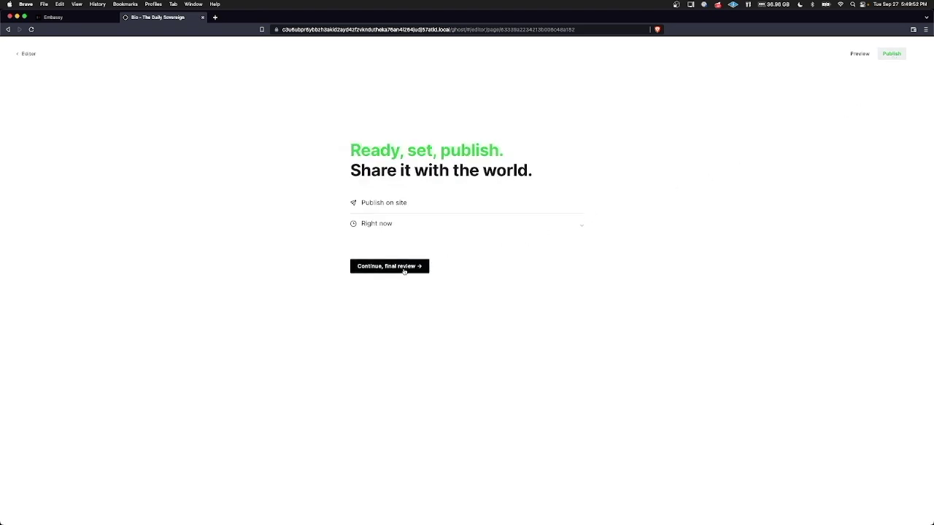
click(404, 269)
click(415, 237)
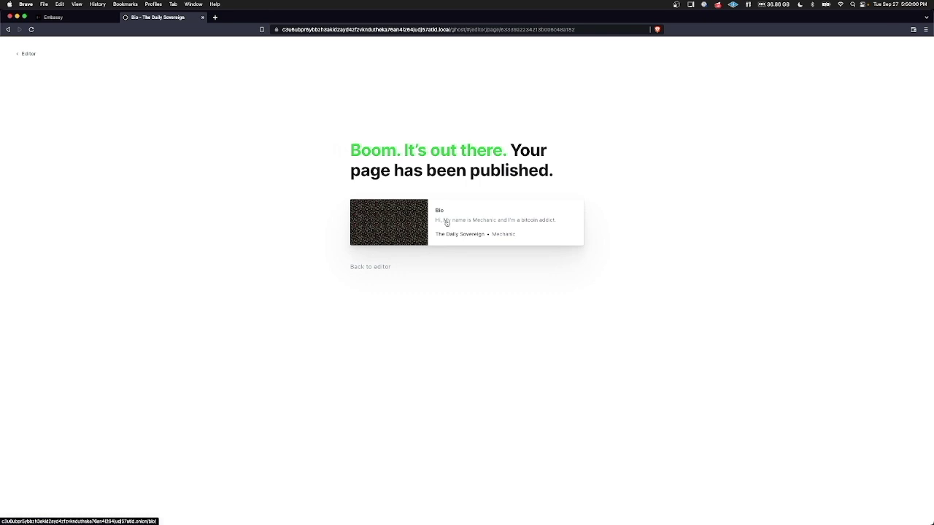
Copy the Bio page's link address and bring back the private browser window.
right_click(447, 222)
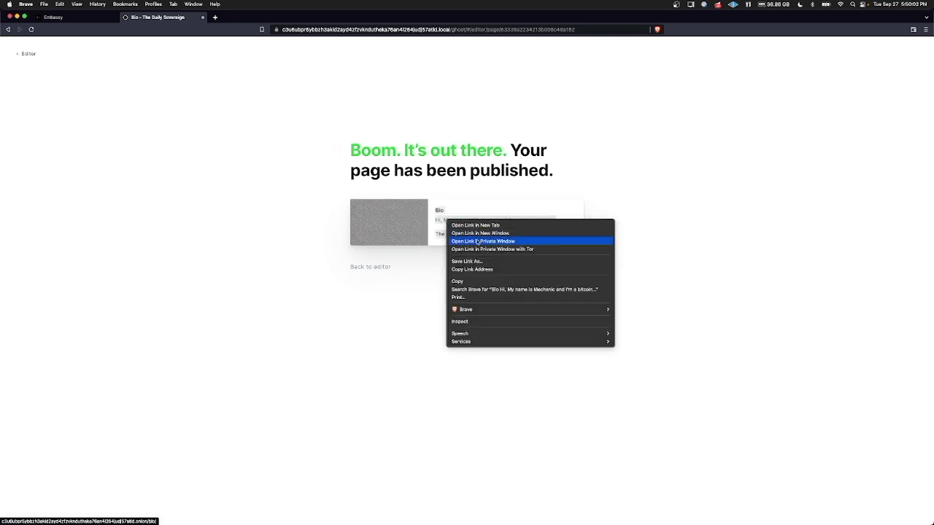
click(487, 270)
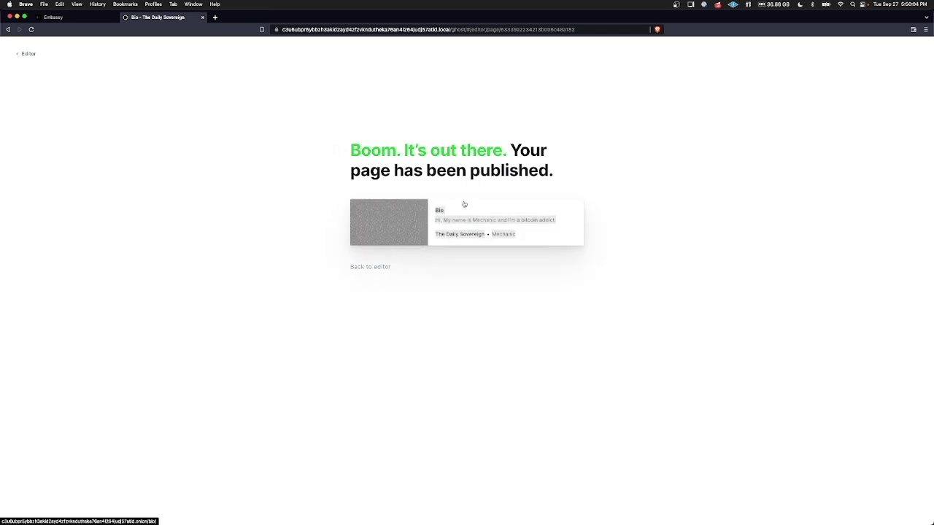
mouse_move(832, 514)
click(869, 514)
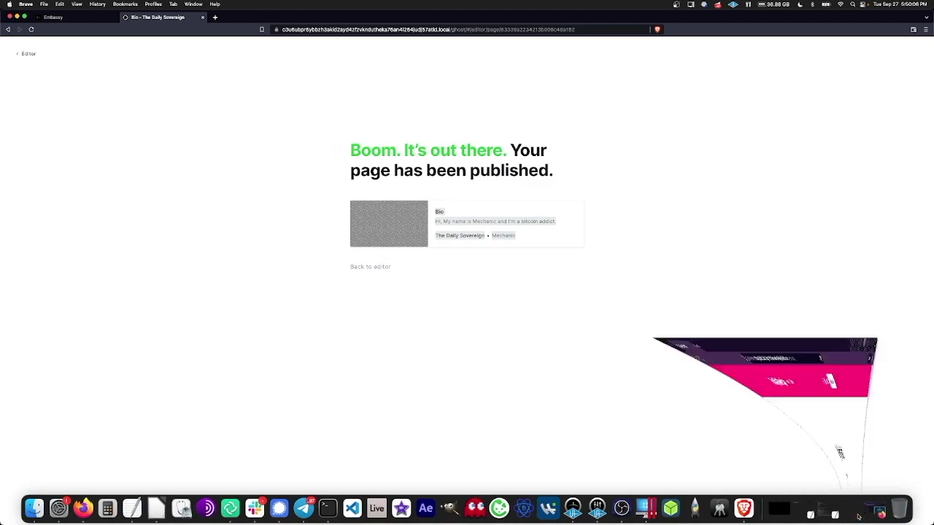
Load the copied Bio page .onion link in a new private Tor tab, then minimize that window.
click(128, 17)
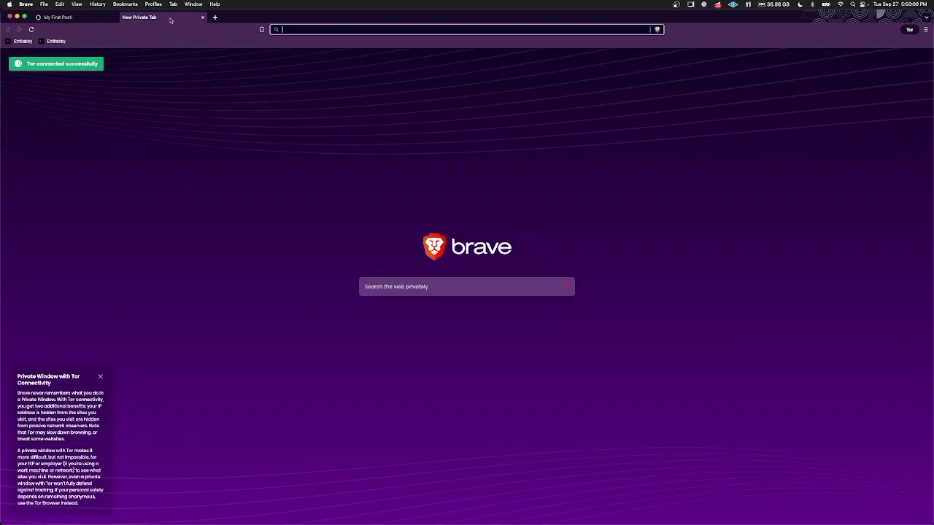
key(cmd+v)
key(Return)
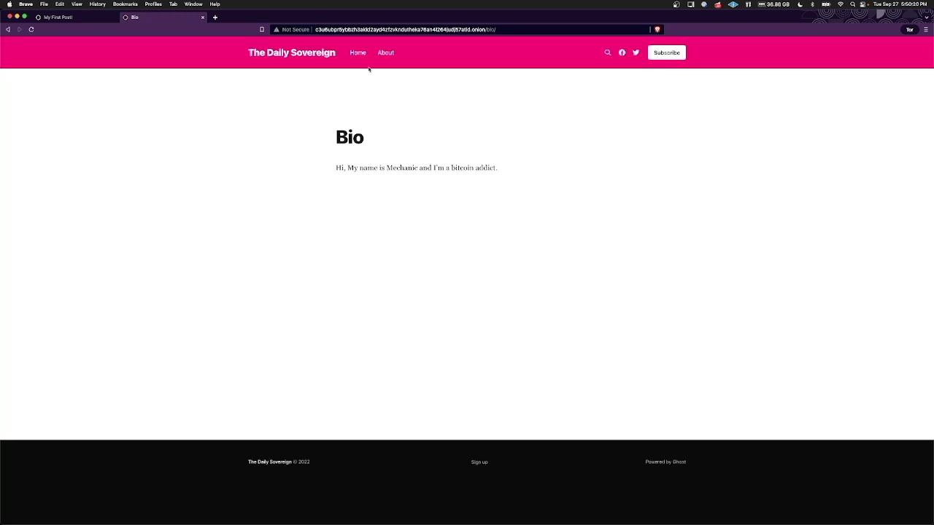
click(17, 16)
In Settings > Navigation, add a primary item labelled 'Bio' linking to /bio/ and save.
click(368, 268)
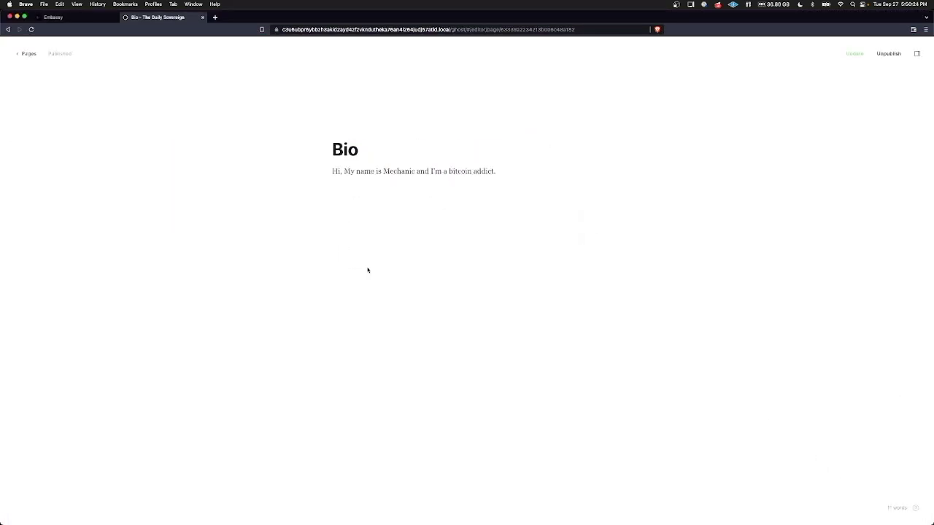
click(29, 55)
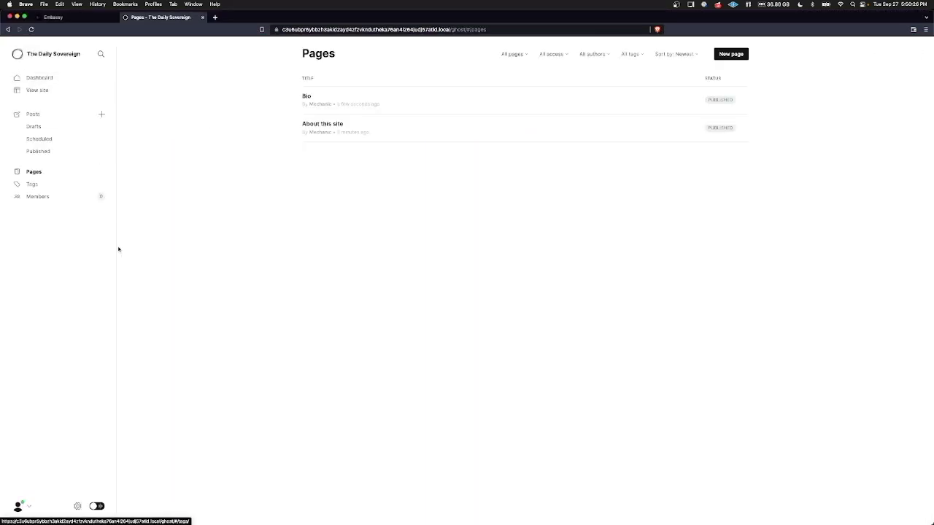
click(78, 505)
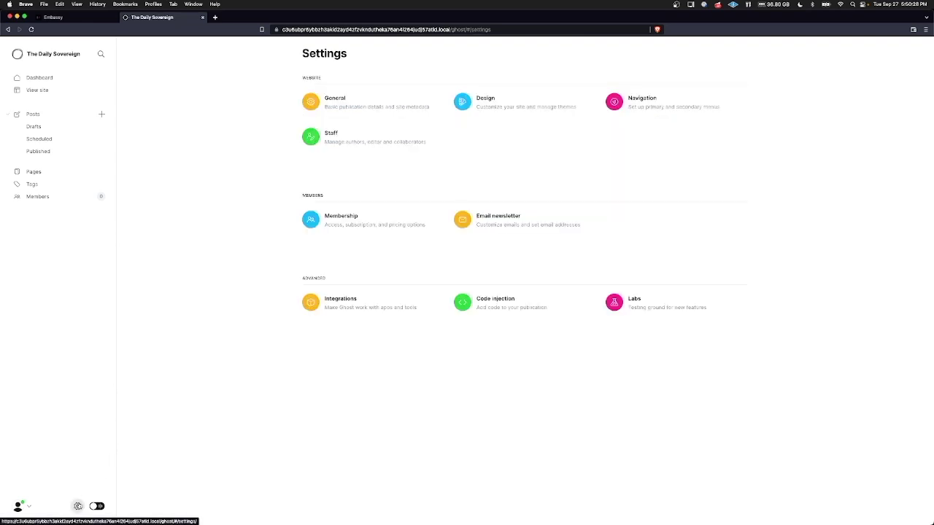
click(659, 107)
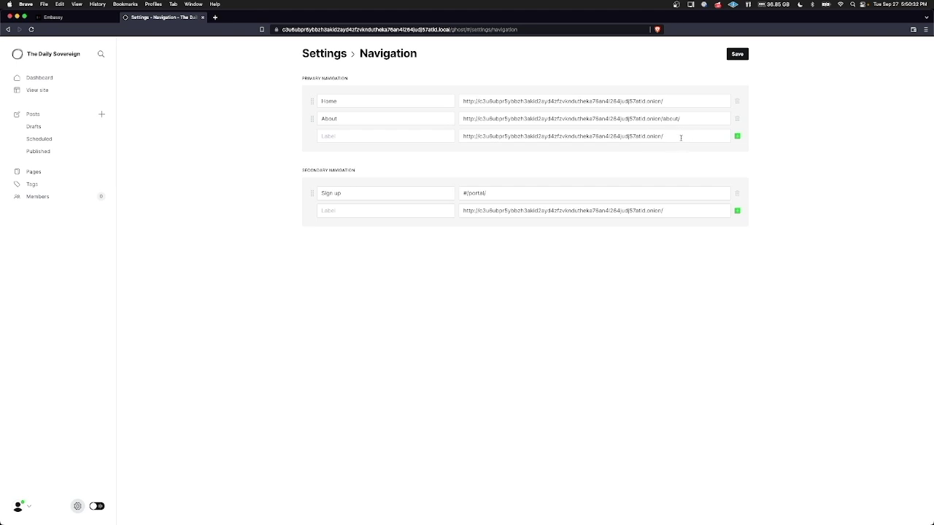
click(400, 137)
text(Bio)
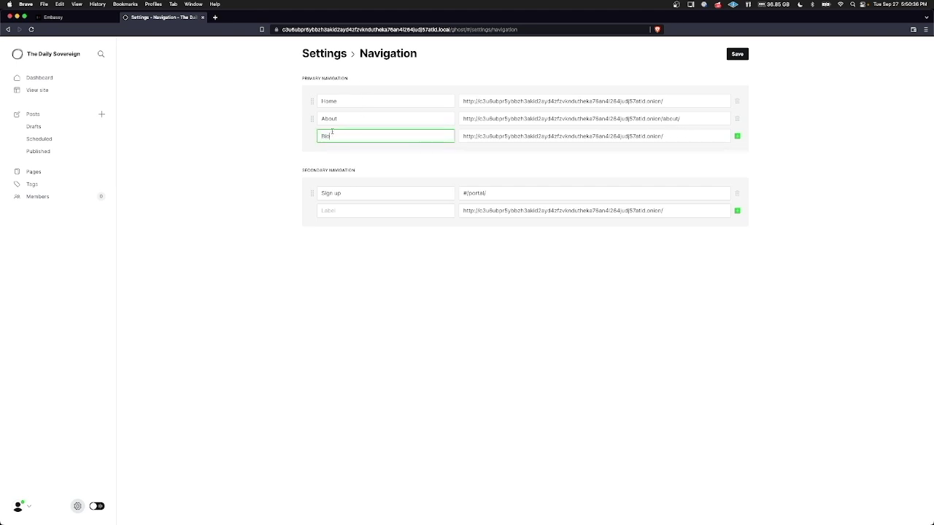
click(698, 135)
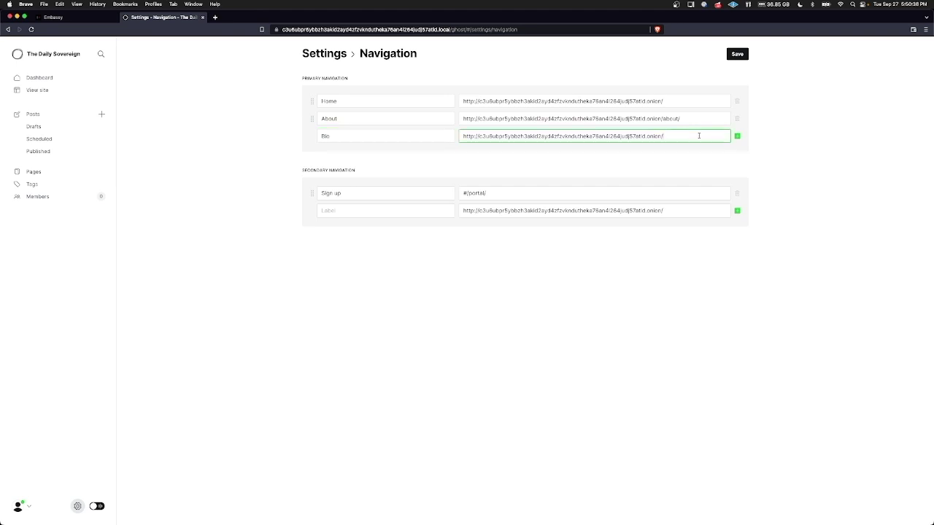
text(bio)
click(738, 54)
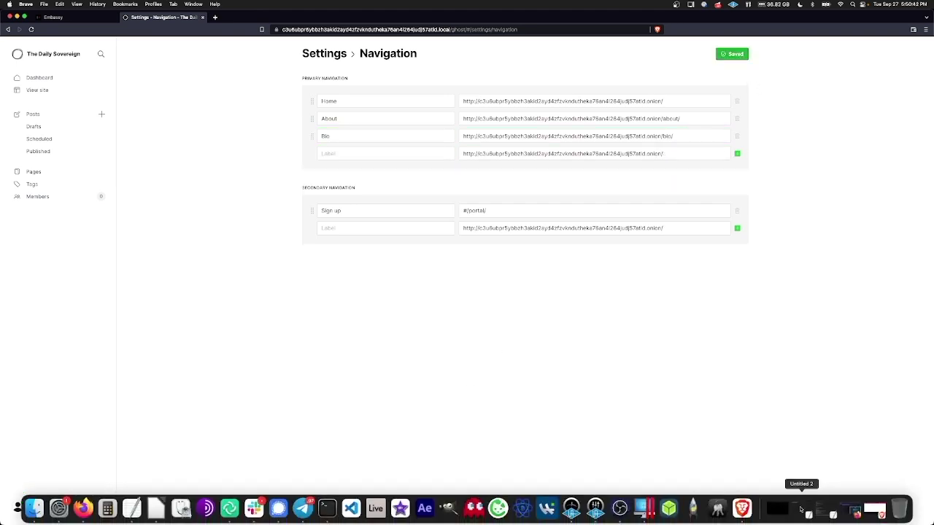
click(873, 506)
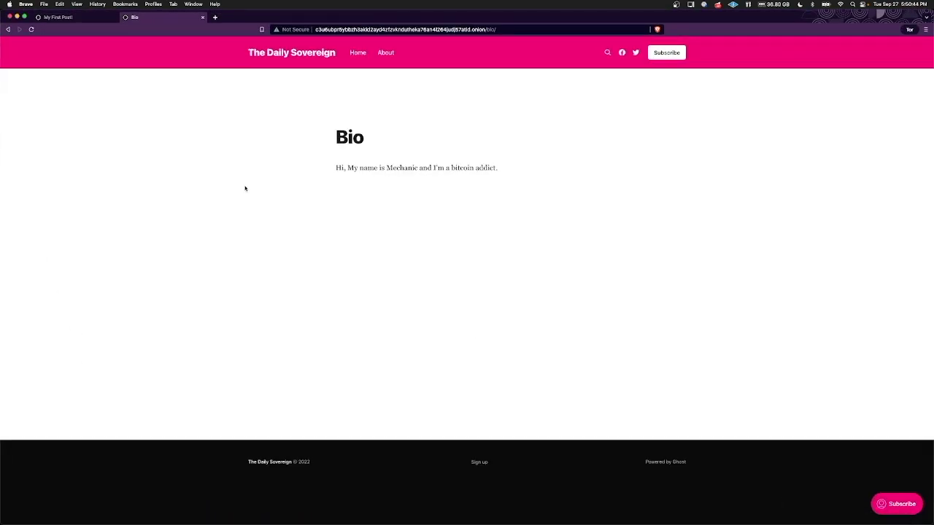
key(super+r)
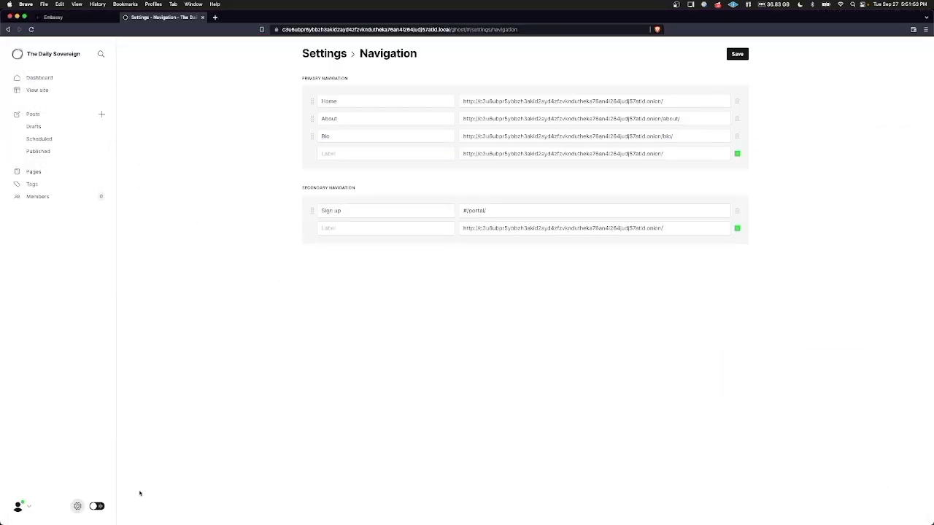
Switch the Ghost admin to dark mode and open your staff profile.
click(97, 507)
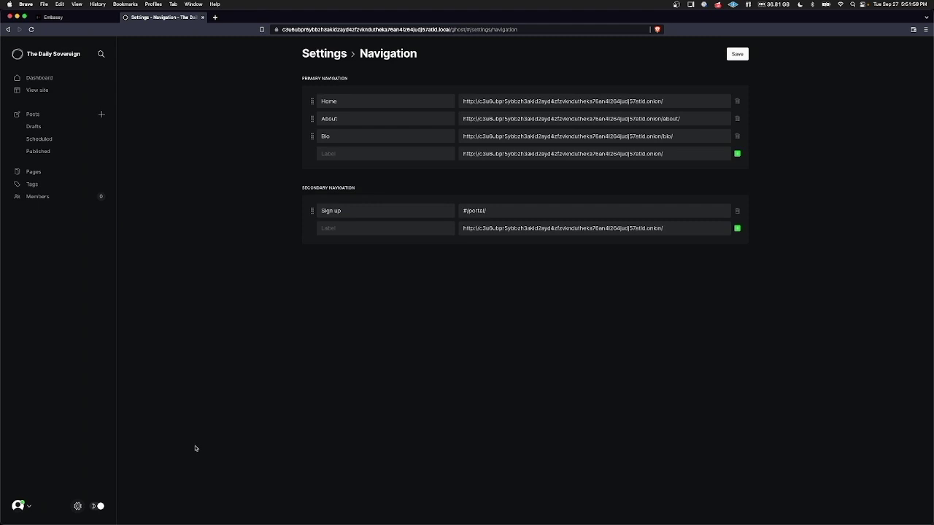
click(23, 506)
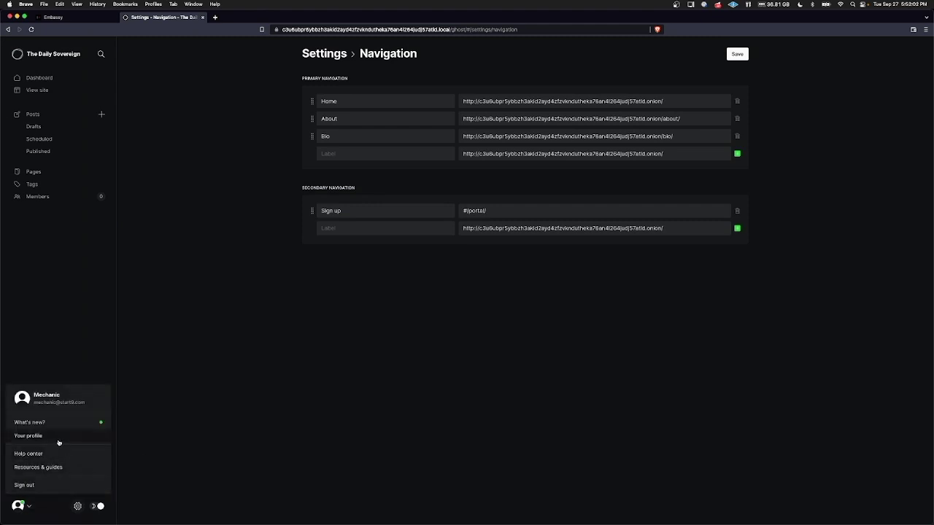
click(28, 436)
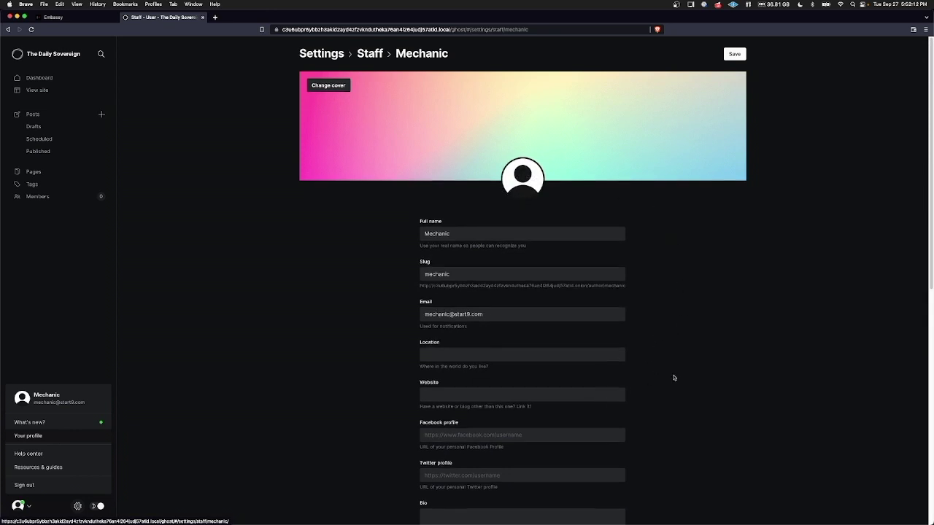
Scroll through the staff profile, then return to the Settings overview.
scroll(627, 394, down, 6)
scroll(656, 278, up, 1)
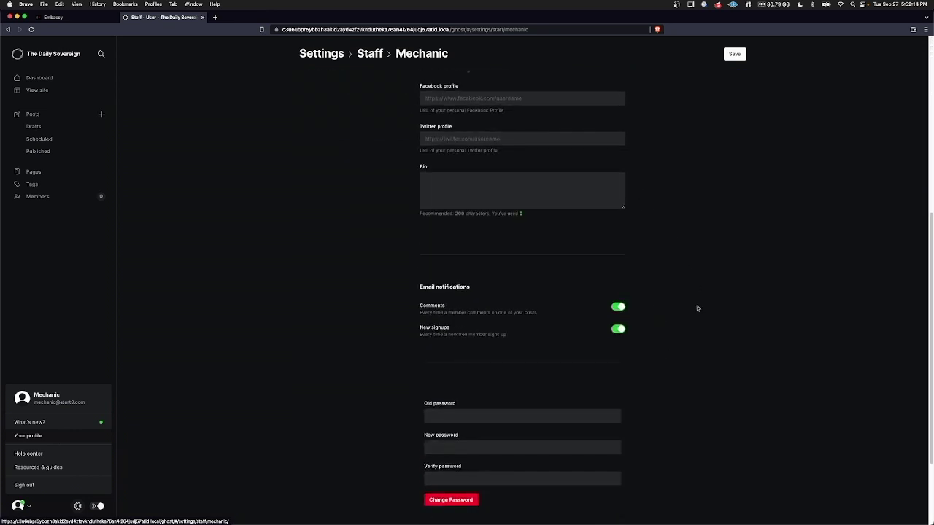
scroll(697, 310, down, 2)
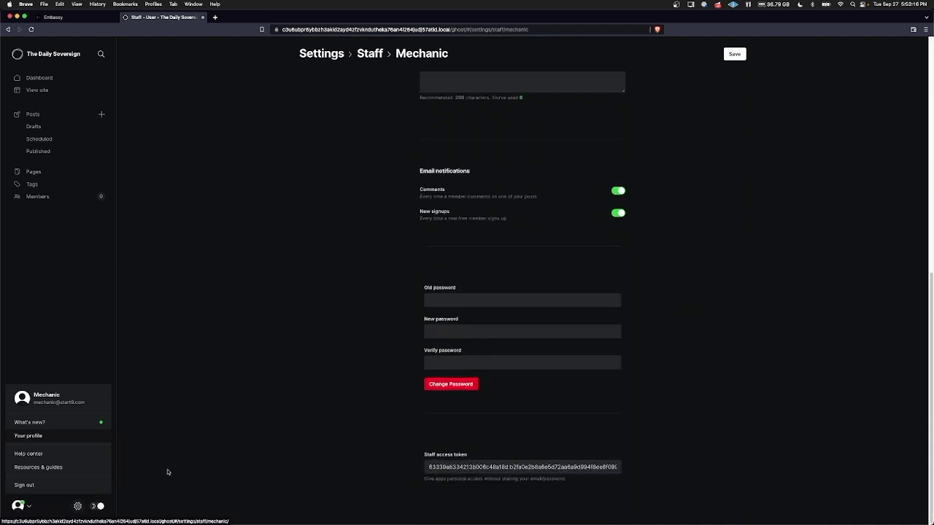
click(78, 507)
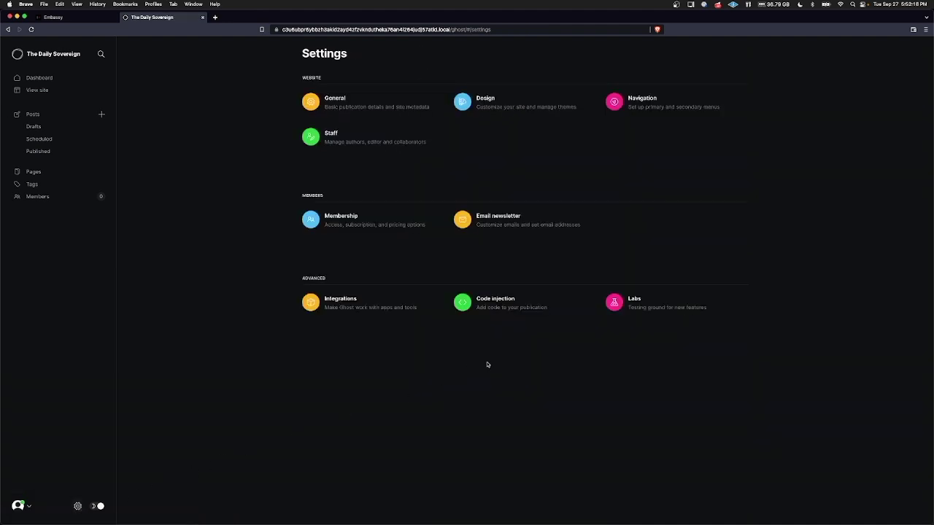
Open Design settings and expand, then collapse, the Brand options.
click(513, 107)
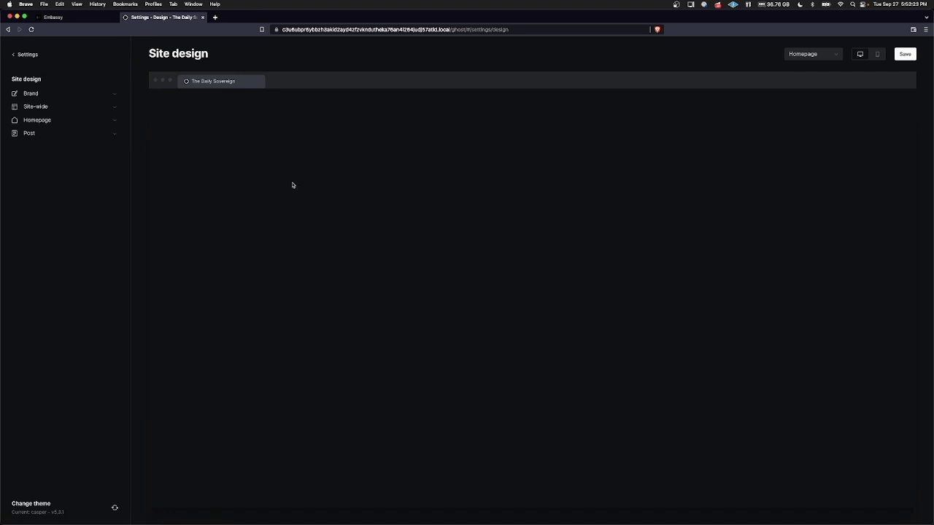
click(37, 94)
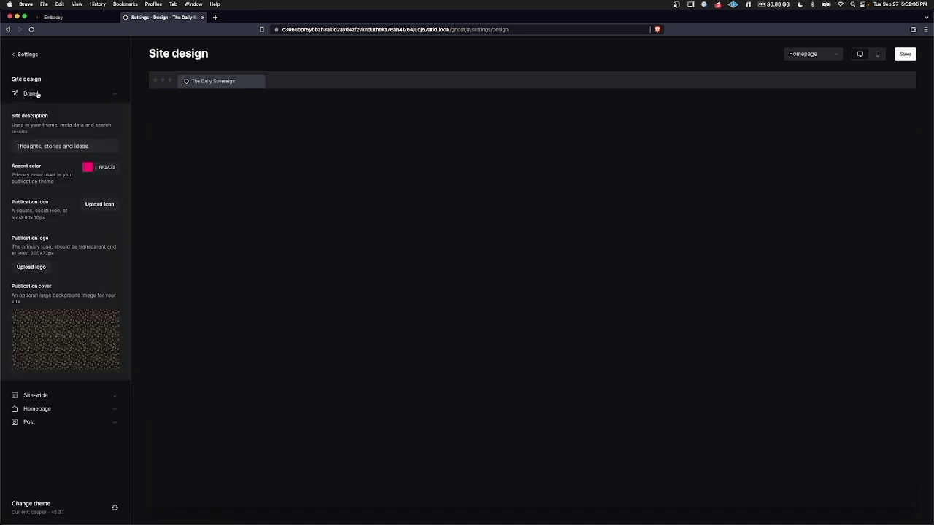
click(38, 94)
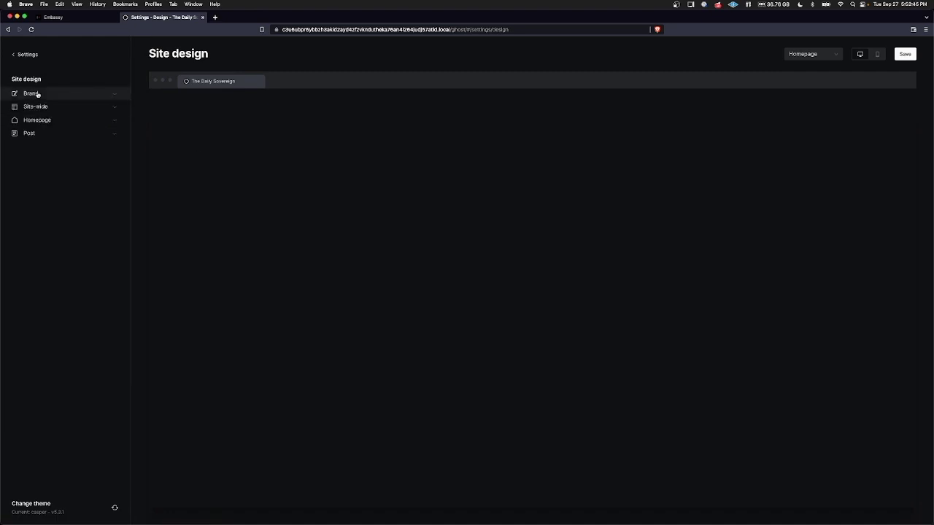
Return to Settings, open Email newsletter settings, then go back again.
click(28, 55)
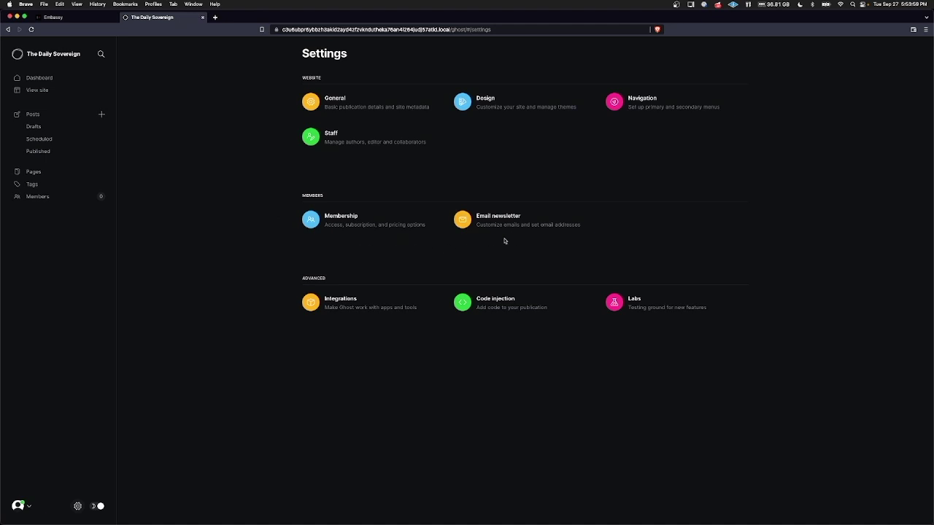
click(543, 241)
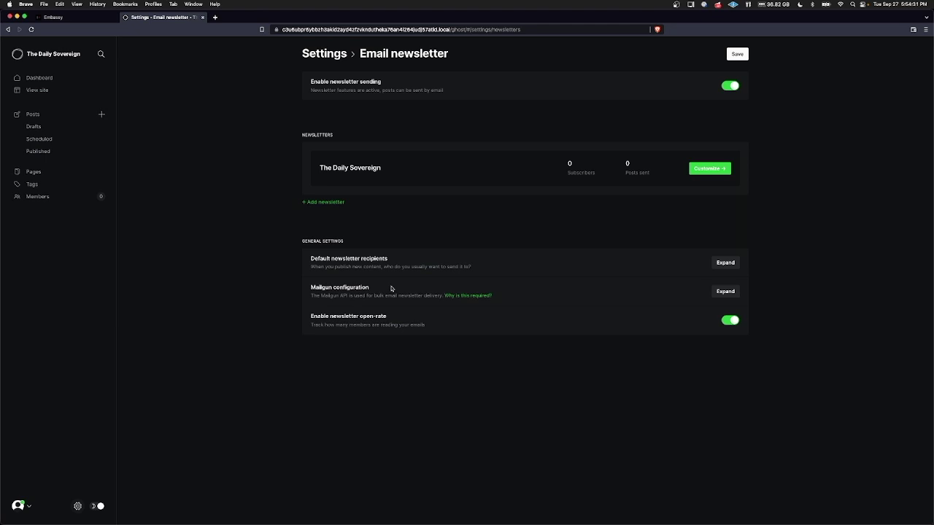
click(8, 29)
Open Membership settings and review the Subscription access dropdown choices.
click(351, 222)
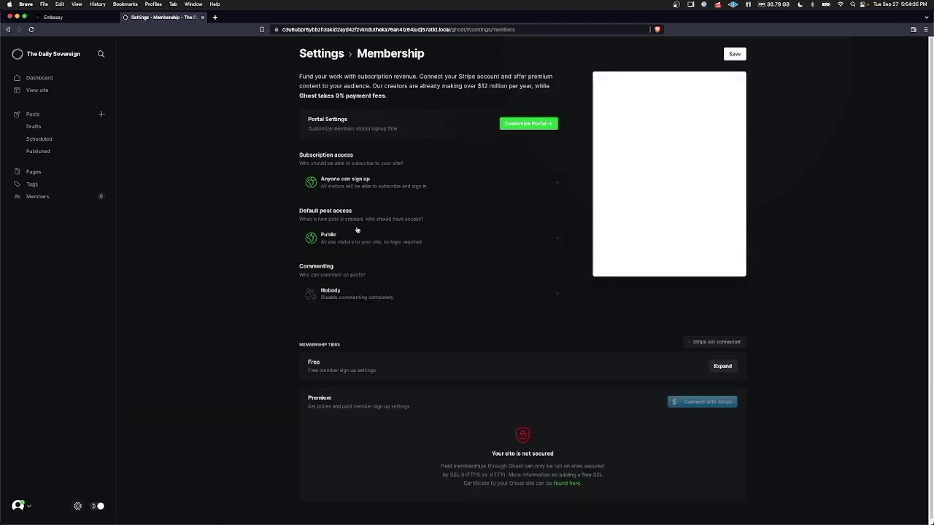
scroll(829, 337, down, 1)
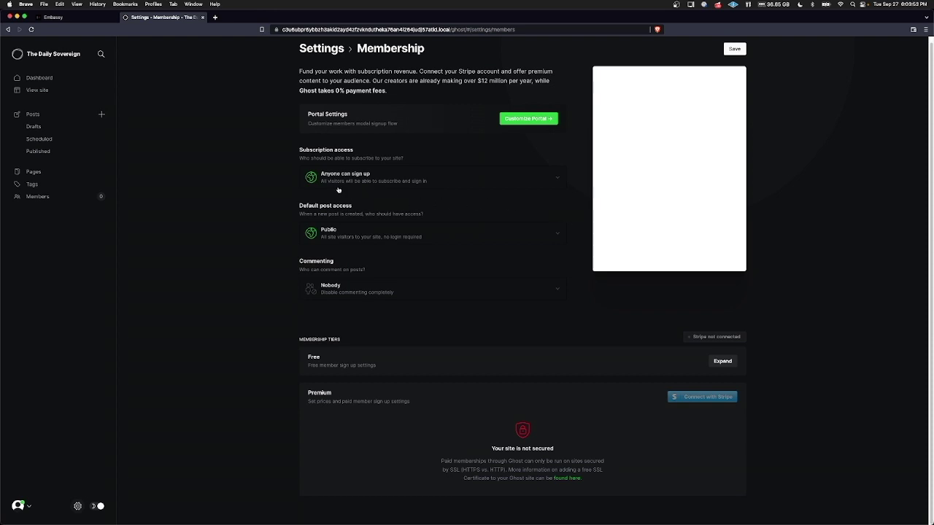
click(557, 178)
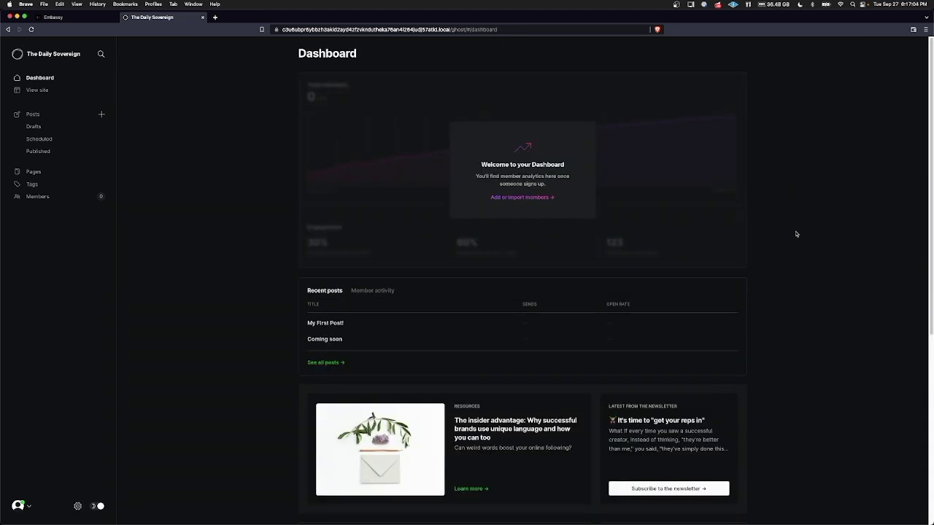
Add yourself as a free test member, then check the Dashboard shows 1 member.
click(519, 199)
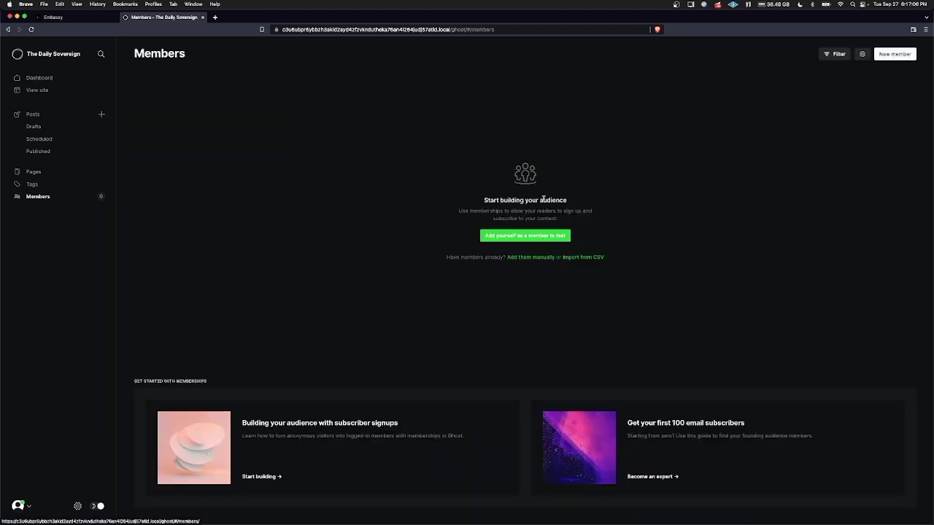
click(523, 235)
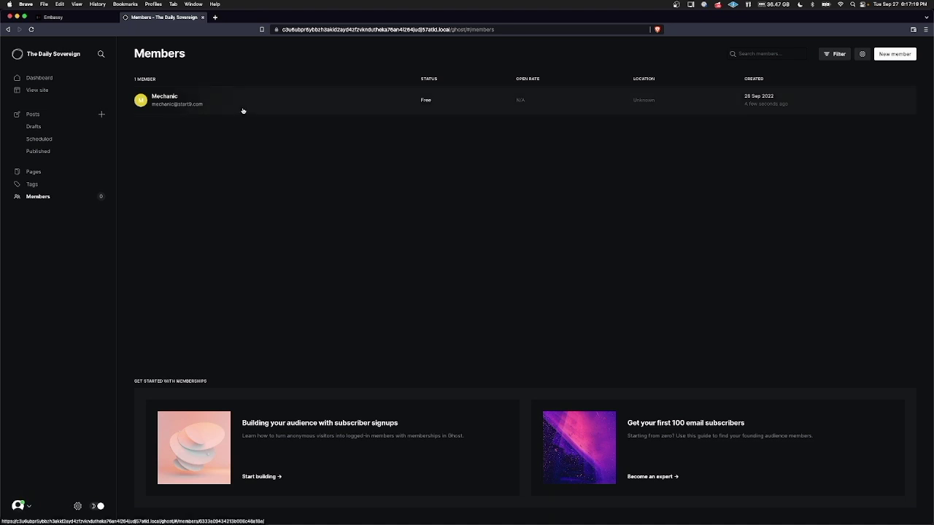
click(40, 78)
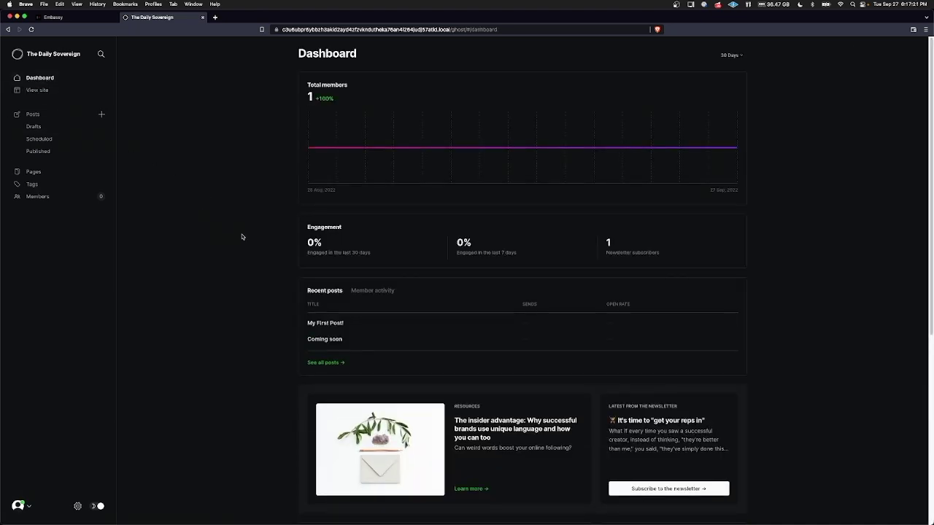